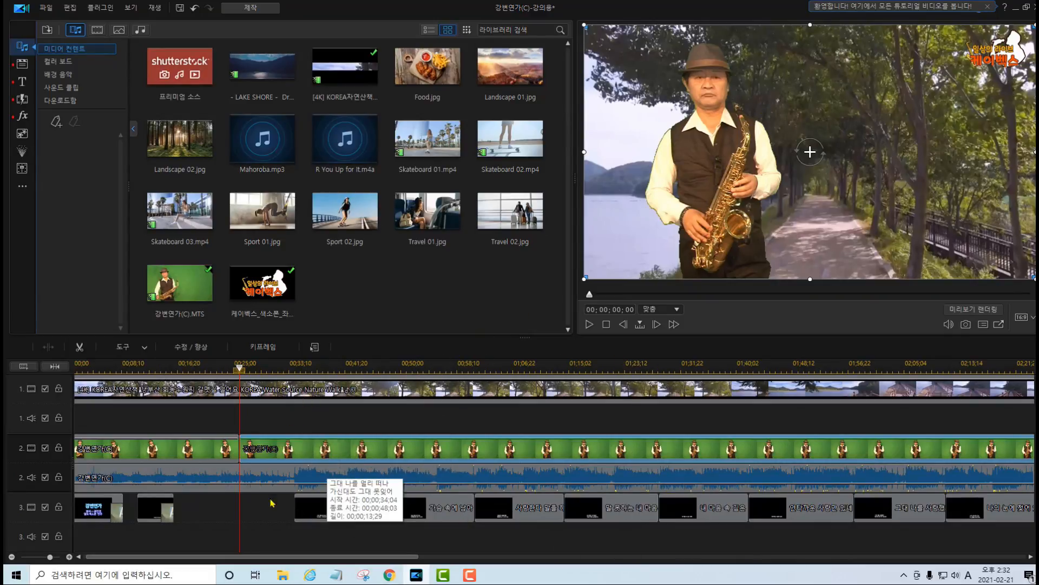
Split the green-screen saxophone clip on track 2 at 00;00;34;20, where the first lyric title begins.
left_click(216, 389)
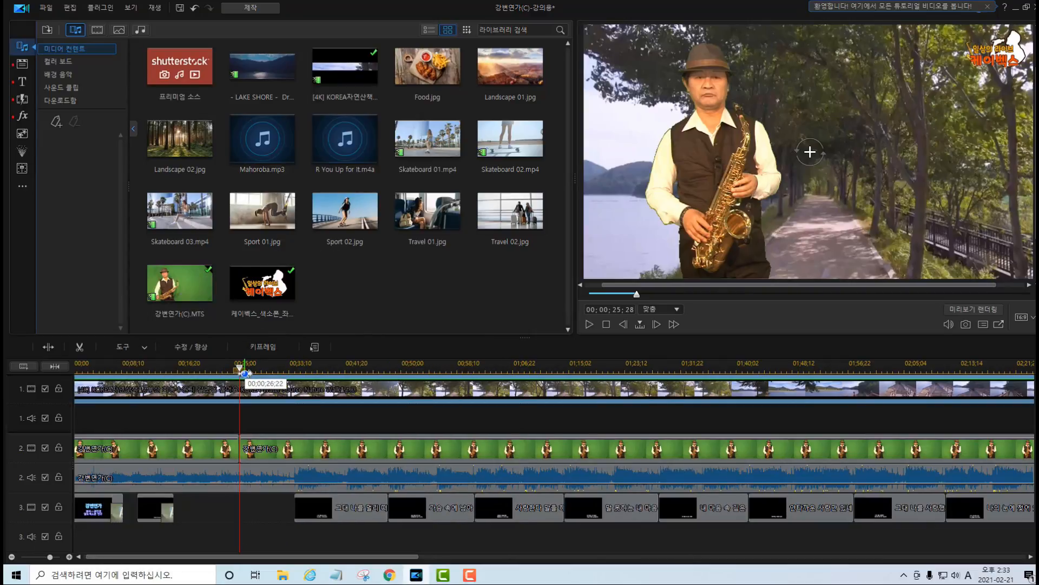
left_click_drag(243, 373, 298, 379)
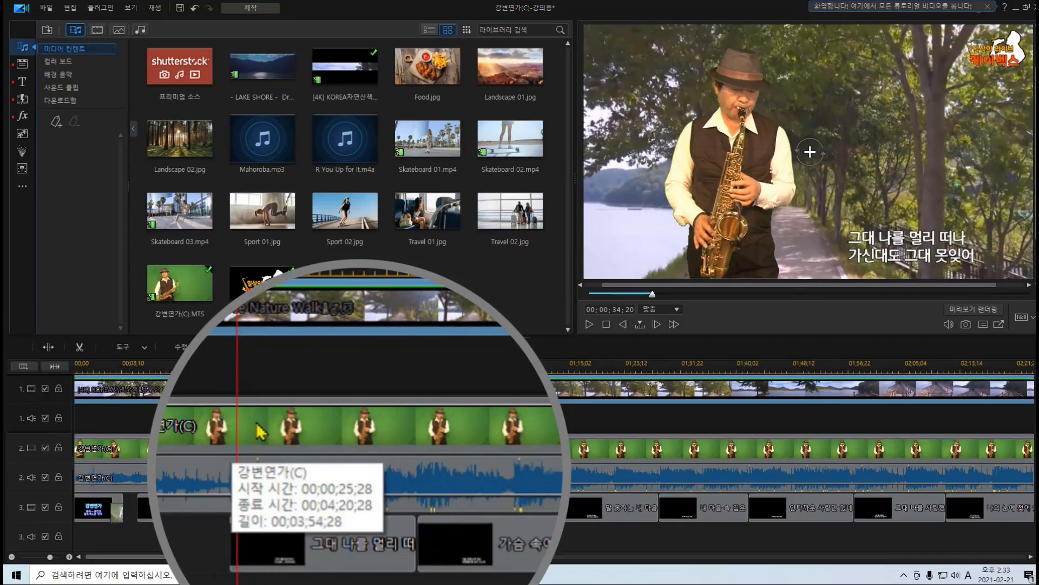
left_click(238, 429)
right_click(238, 429)
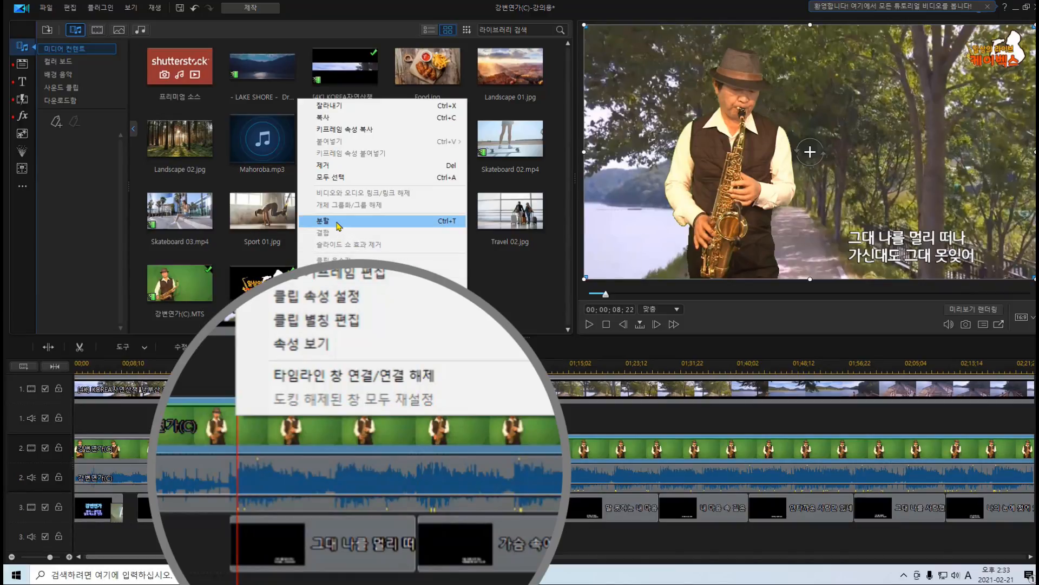
left_click(337, 223)
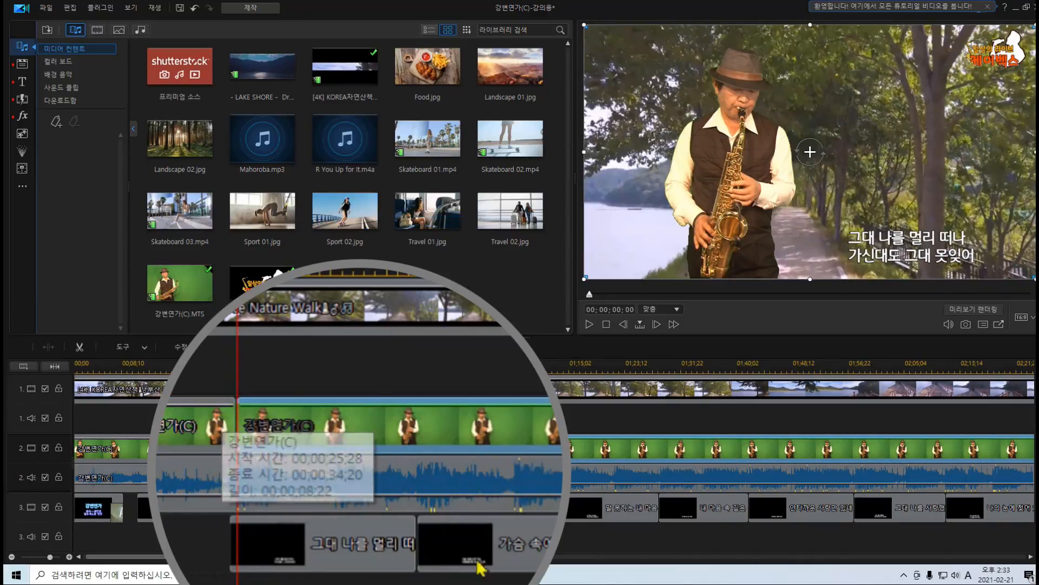
Try lowering the opacity line of the whole saxophone clip that starts at 00;00;34;20, then undo the opacity change.
left_click(241, 275)
left_click_drag(249, 286, 430, 287)
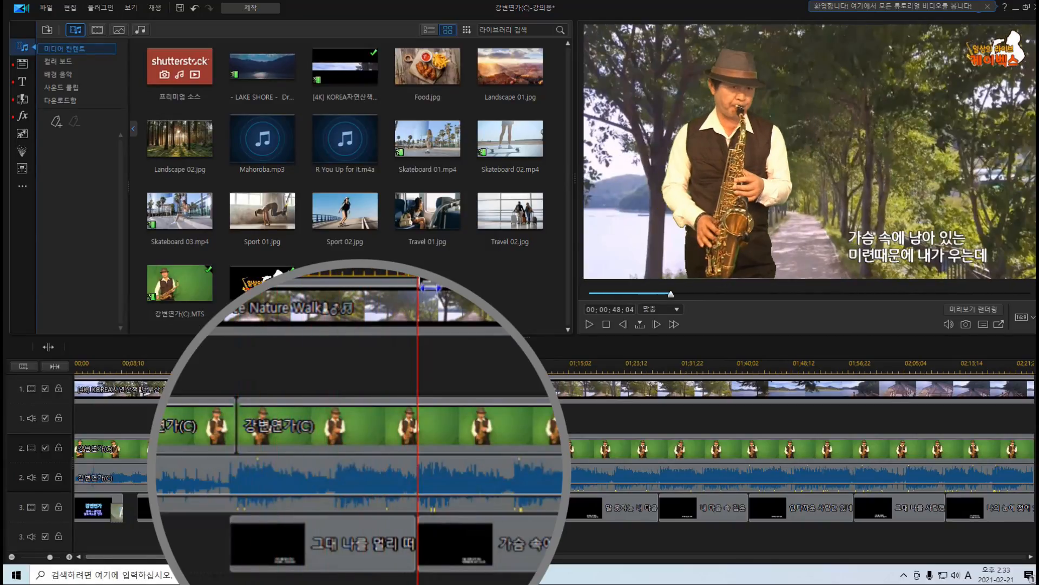
left_click(476, 433)
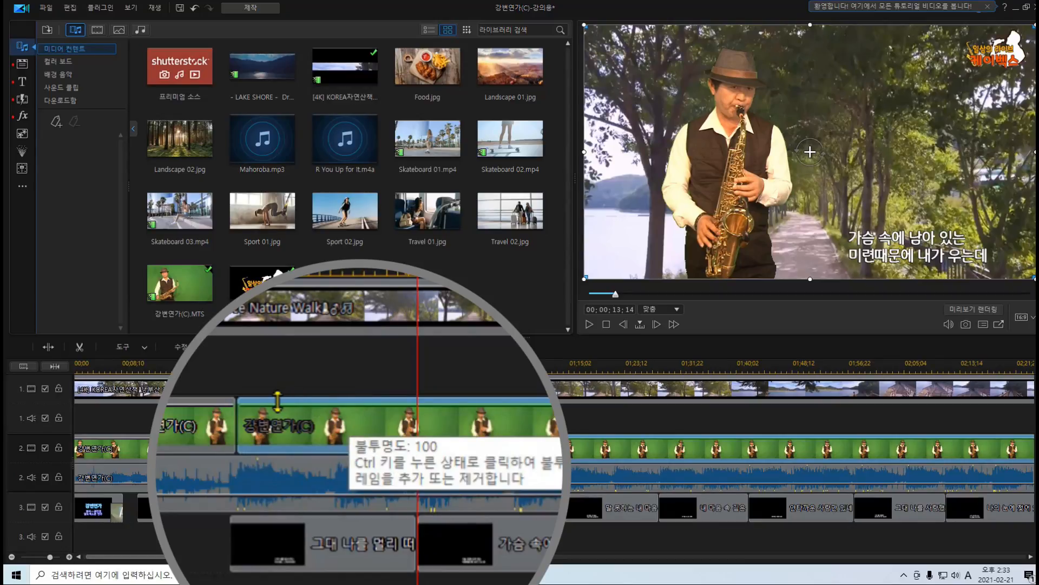
left_click(373, 404, "ctrl")
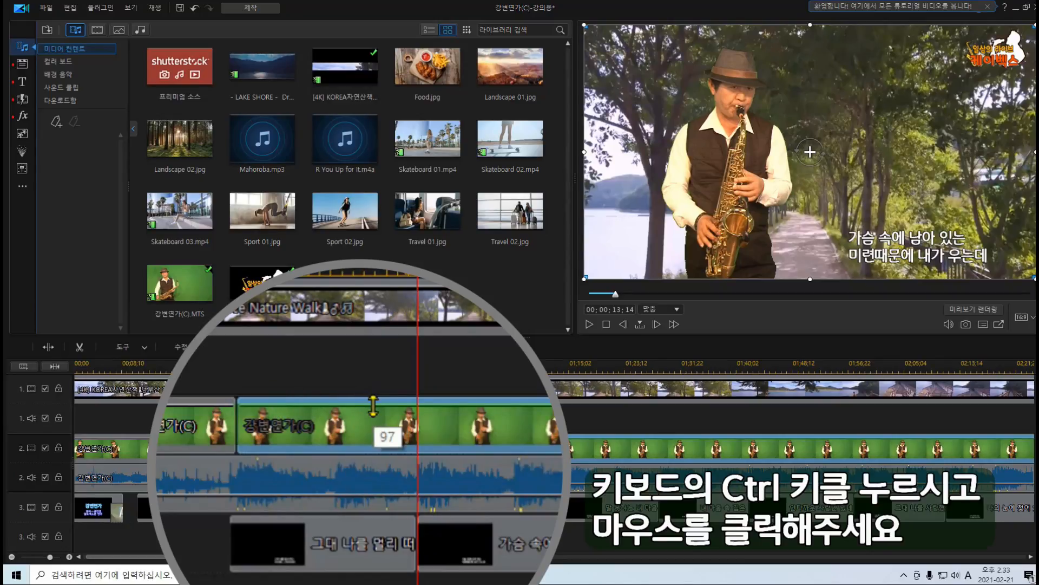
left_click_drag(373, 404, 403, 402)
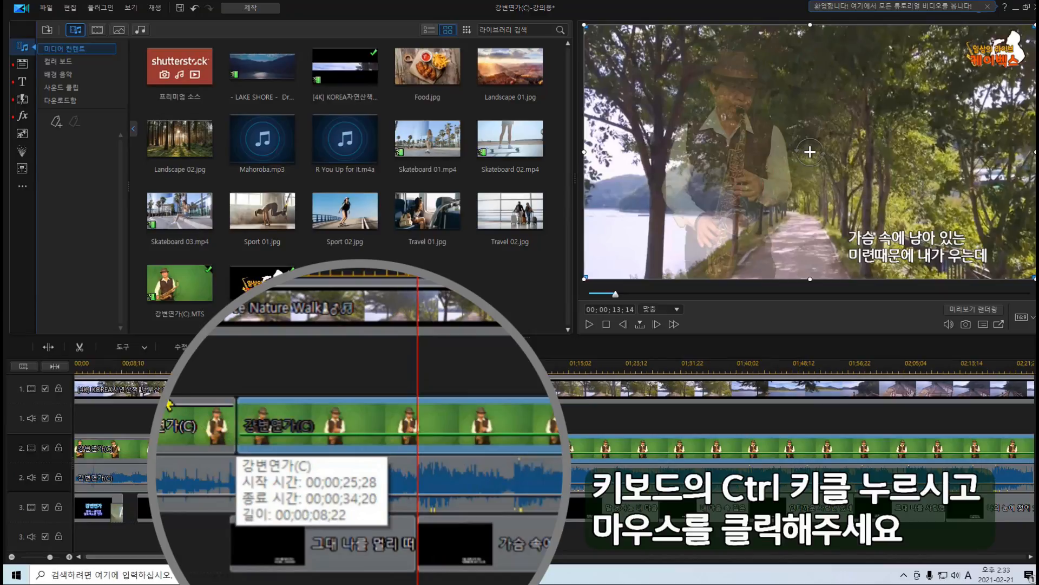
left_click(181, 429)
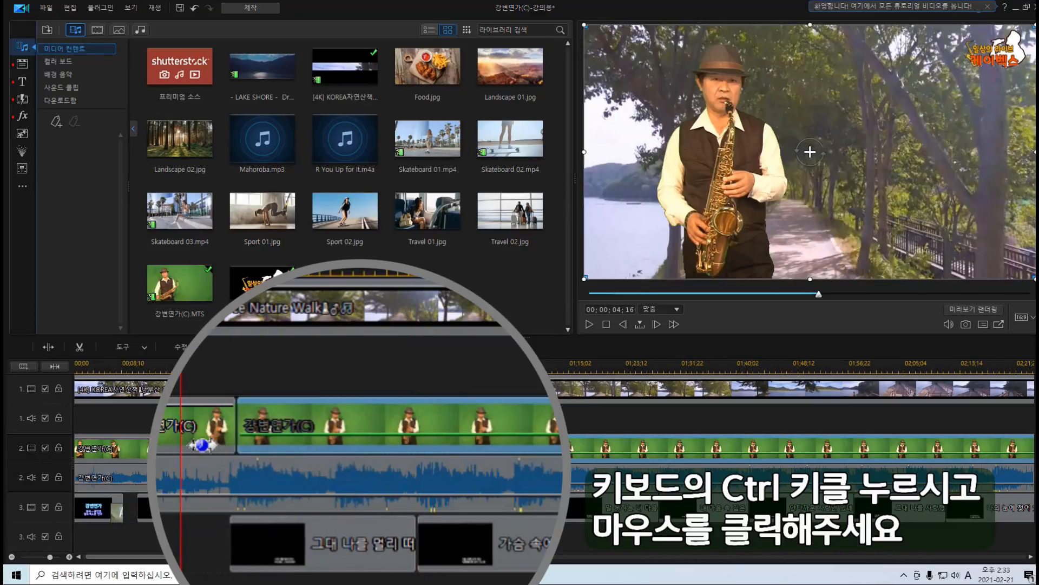
left_click(298, 274)
left_click(237, 410, "ctrl")
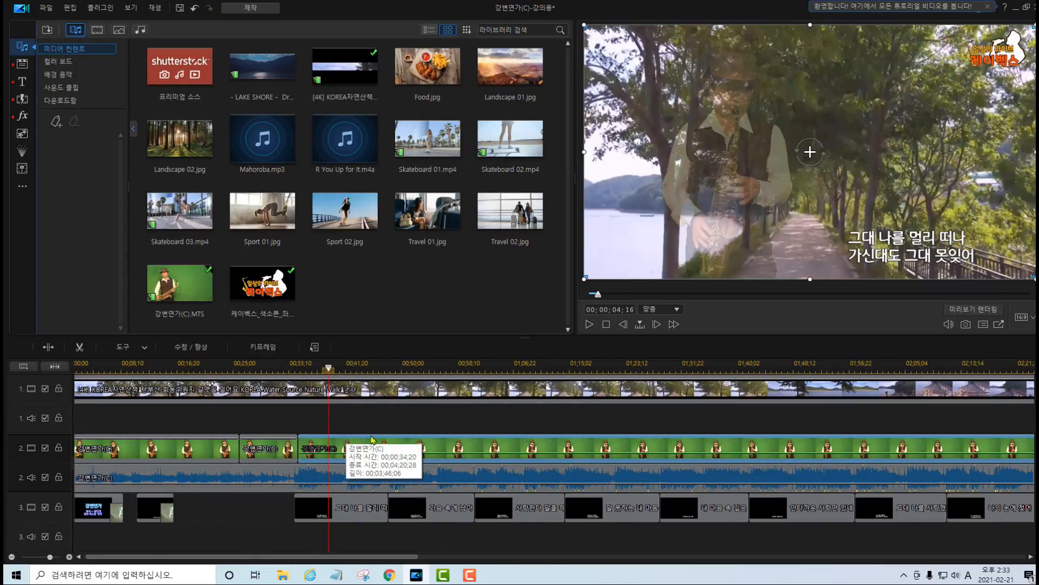
key("ctrl+z")
Split the saxophone clip on track 2 again at 00;00;48;04, where the second lyric title begins.
left_click(373, 443)
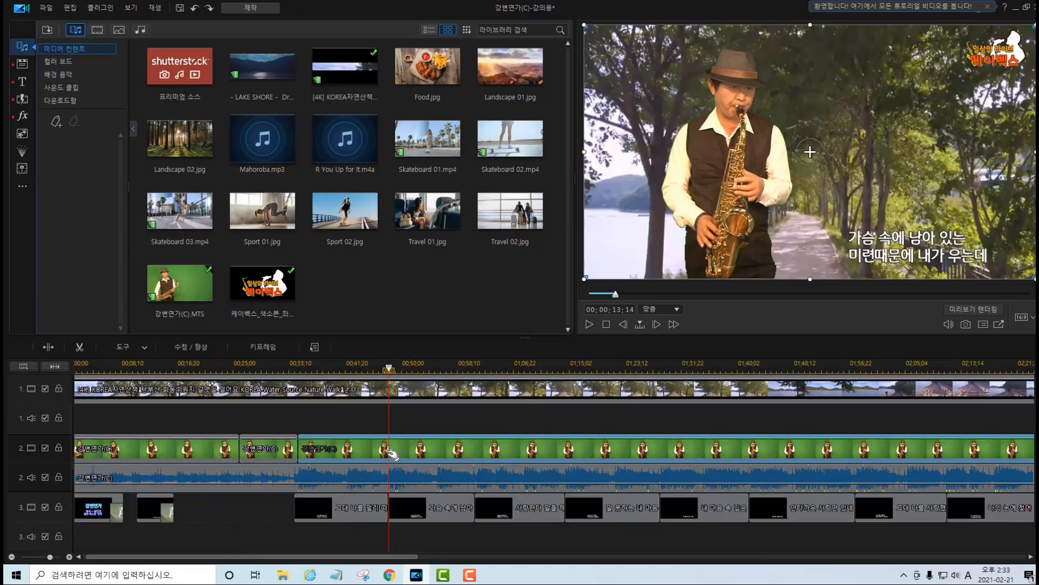
right_click(390, 455)
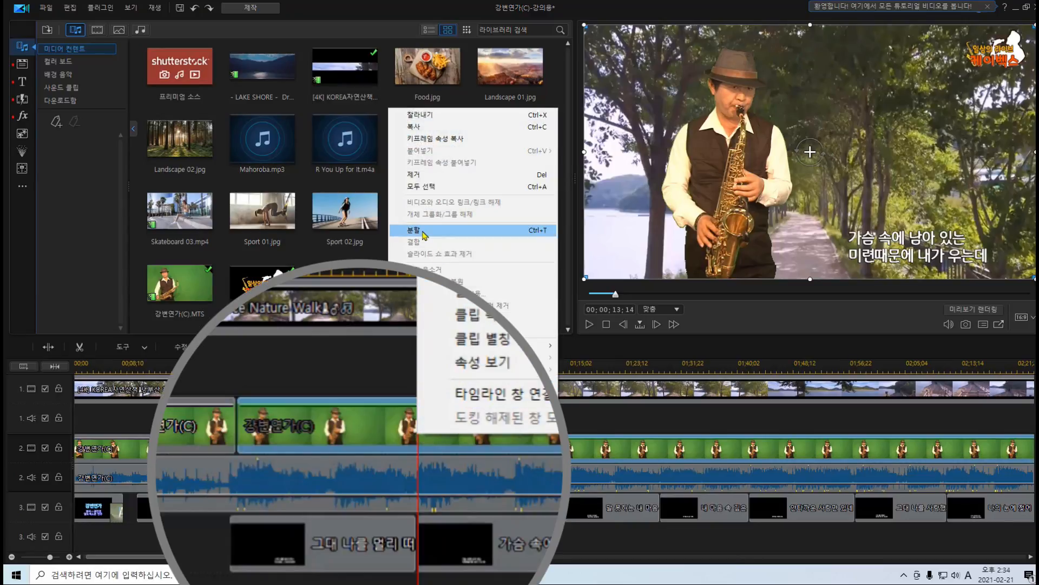
left_click(417, 230)
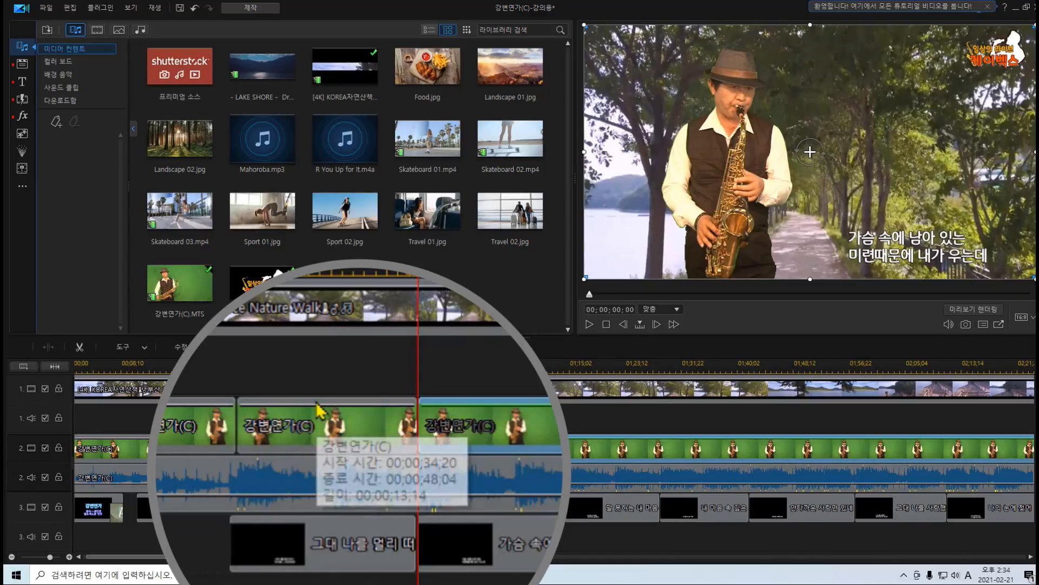
Add opacity keyframes at both ends of the 00;00;34;20–00;00;48;04 segment, lower the end to 50, and play back the fade.
left_click(245, 418)
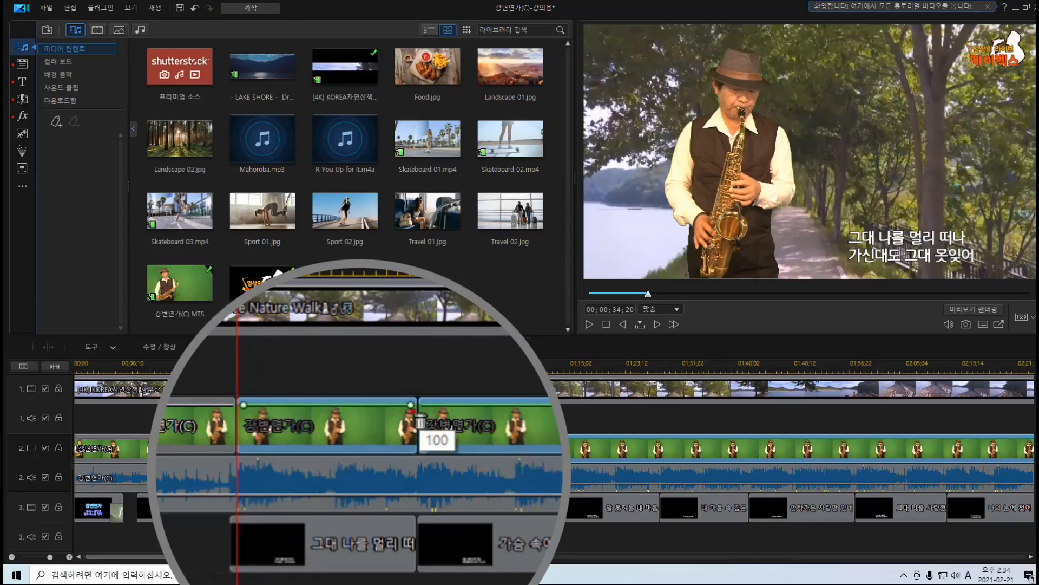
left_click_drag(420, 407, 436, 424)
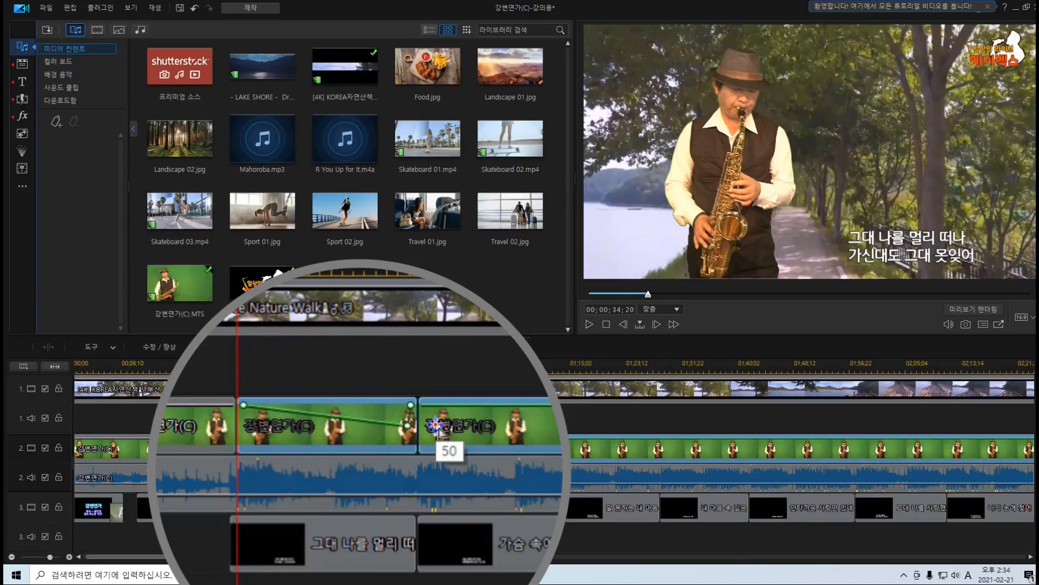
left_click(281, 367)
key("space")
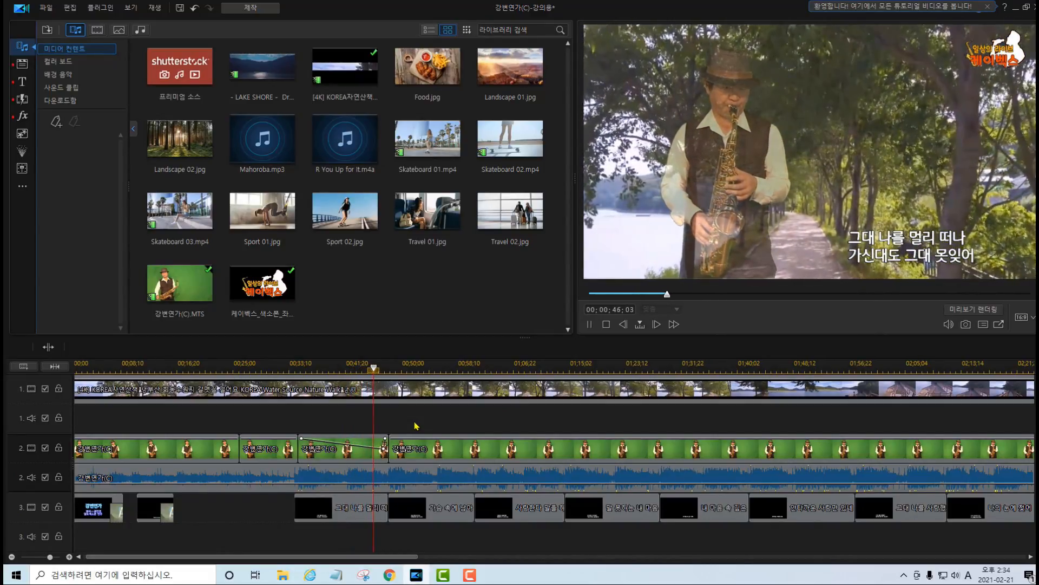
key("space")
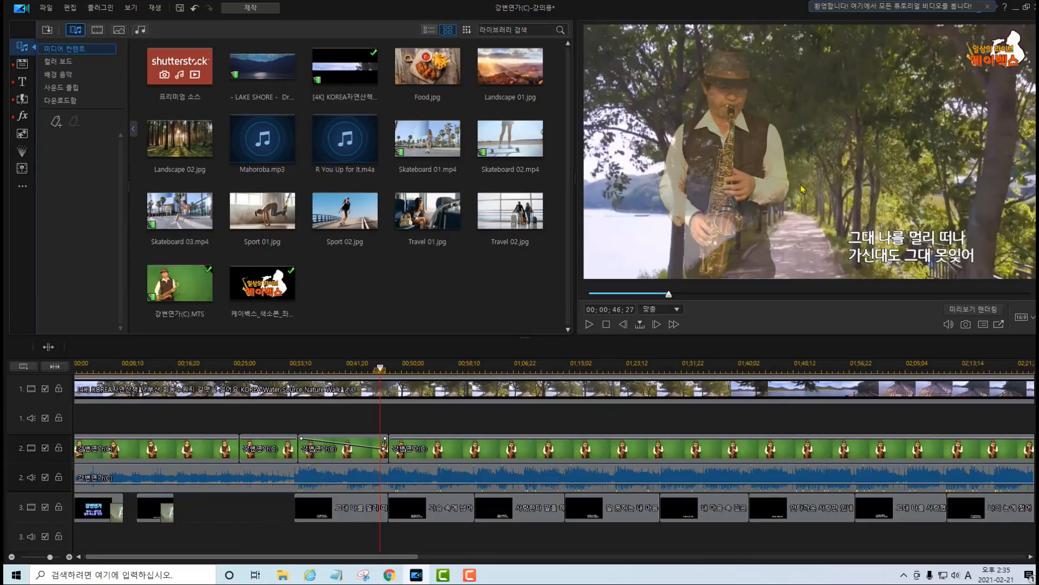
Readjust the segment's end opacity keyframe to a milder fade and lower the following saxophone clip's whole opacity line to match.
left_click(383, 452)
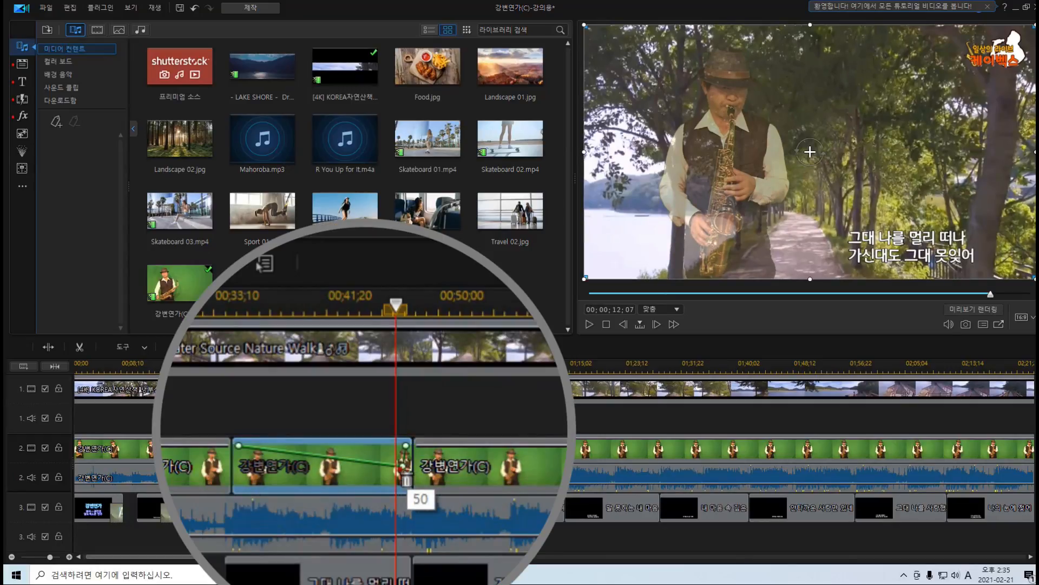
left_click_drag(401, 465, 400, 478)
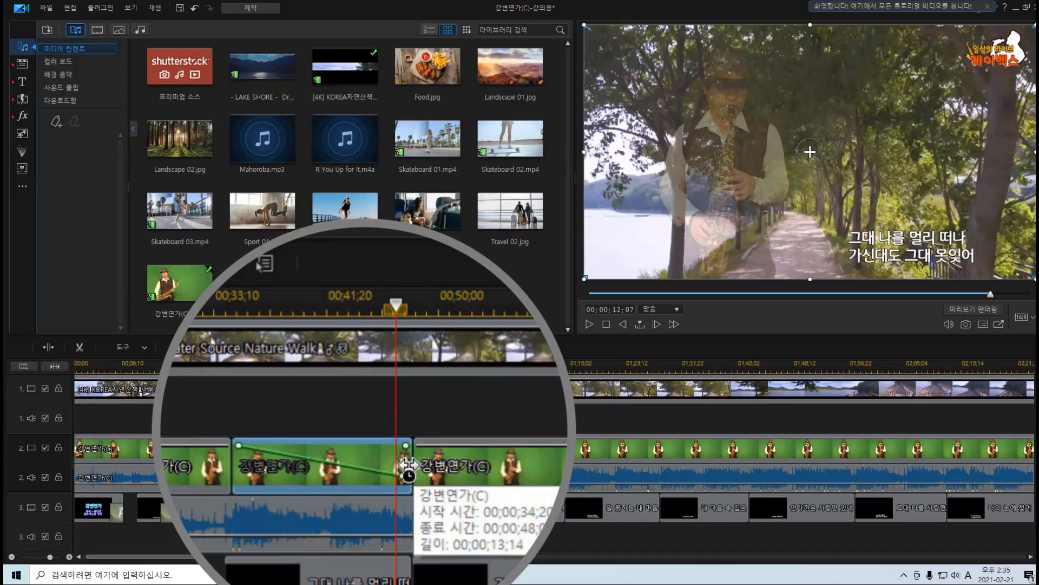
left_click_drag(407, 482, 406, 458)
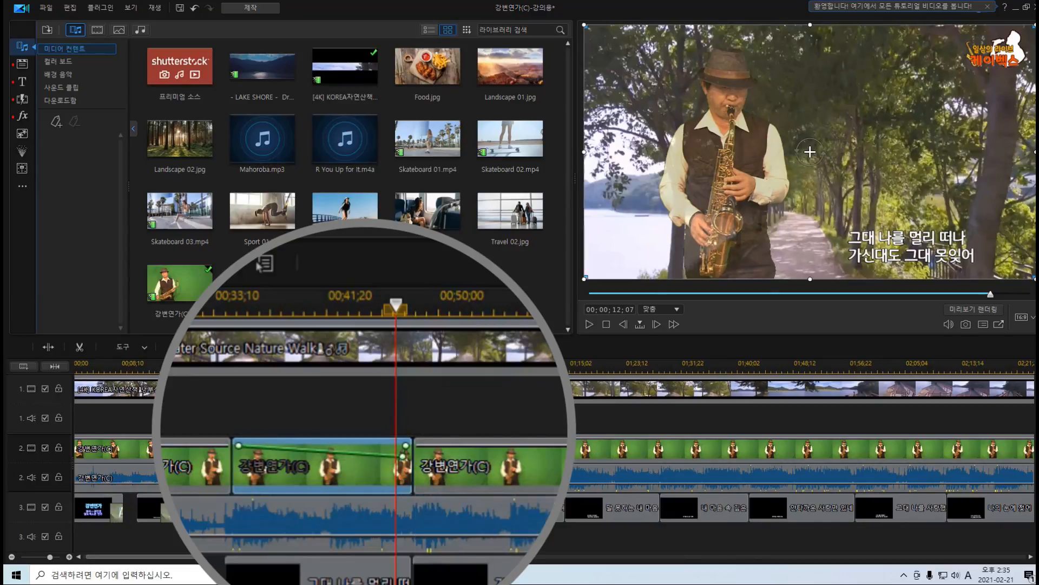
left_click(629, 459)
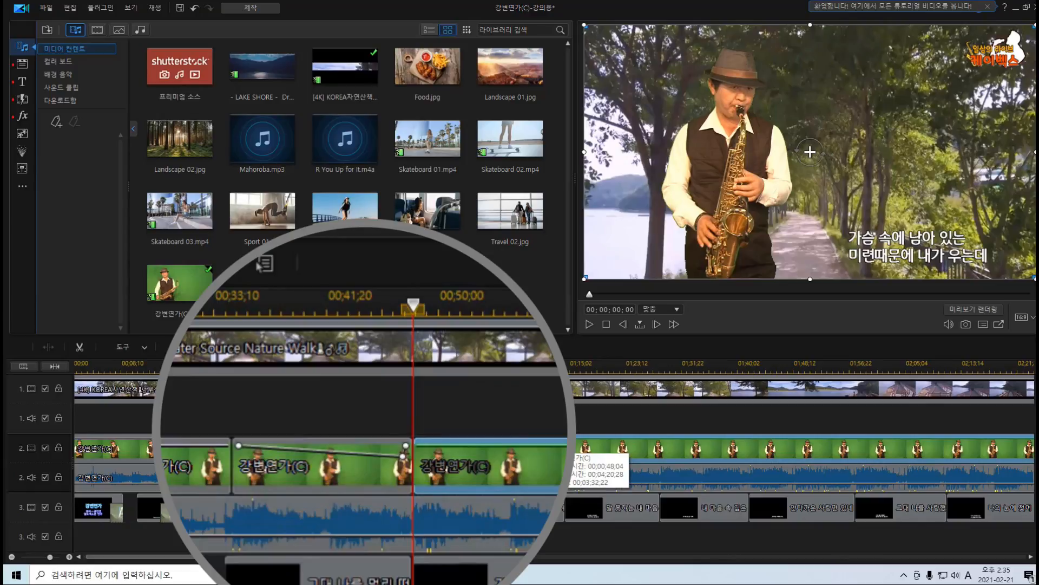
left_click_drag(460, 446, 460, 462)
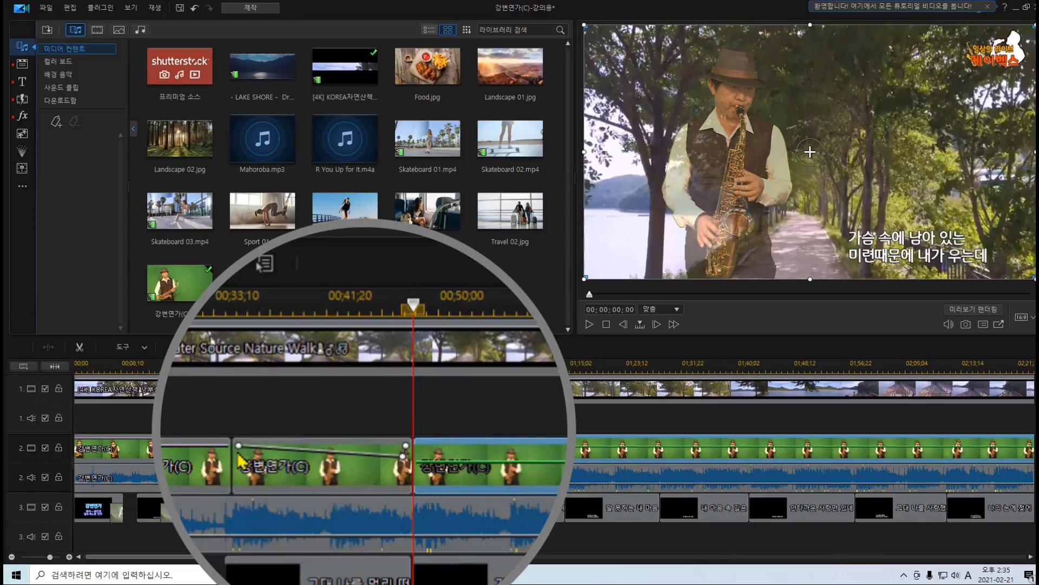
left_click(401, 473)
left_click_drag(409, 463, 418, 464)
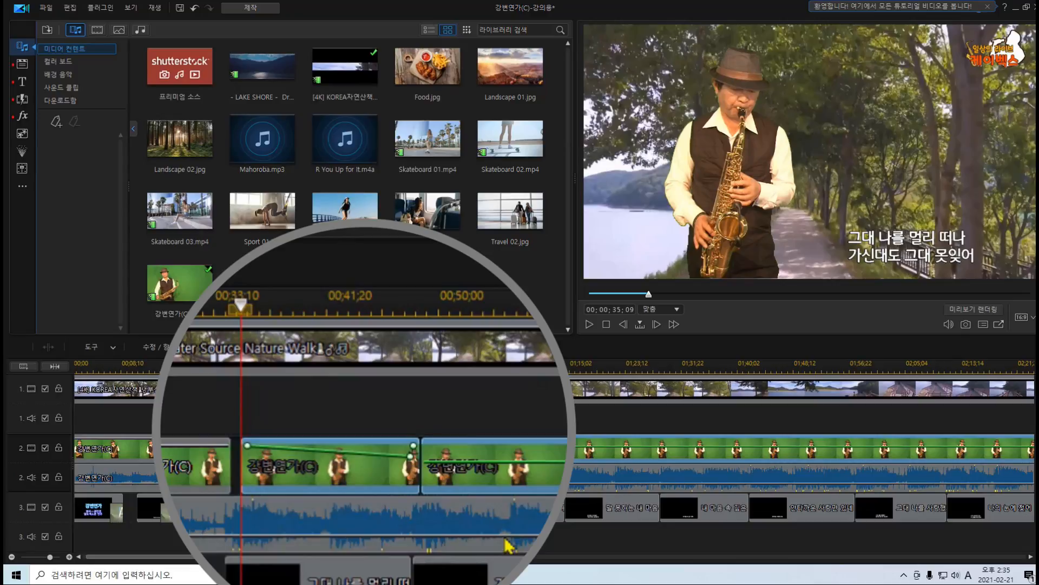
key("ctrl+z")
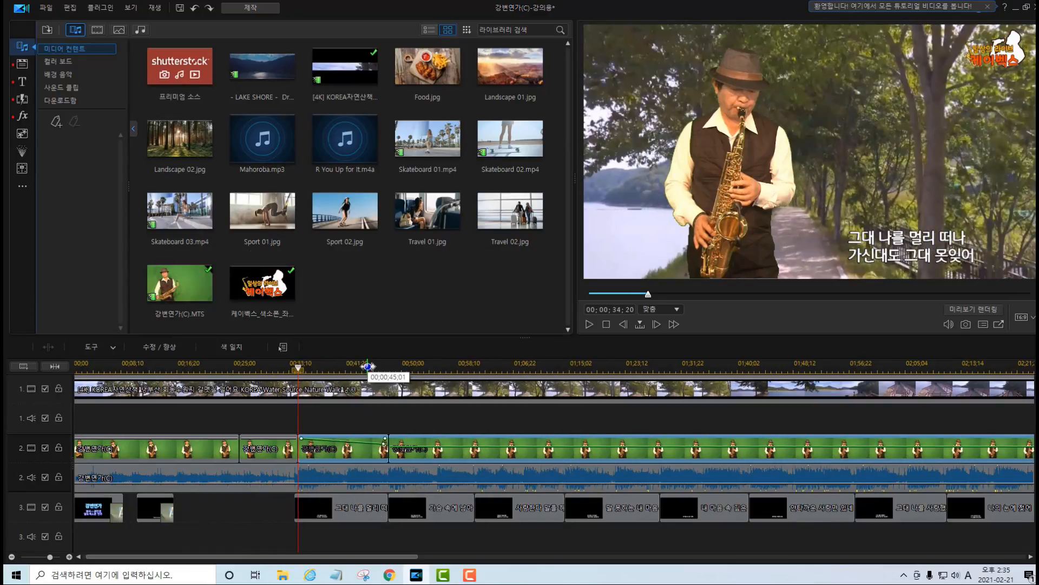
Play back the transition from the fading segment into the following clip, starting at about 00;00;45;01.
left_click(367, 367)
key("space")
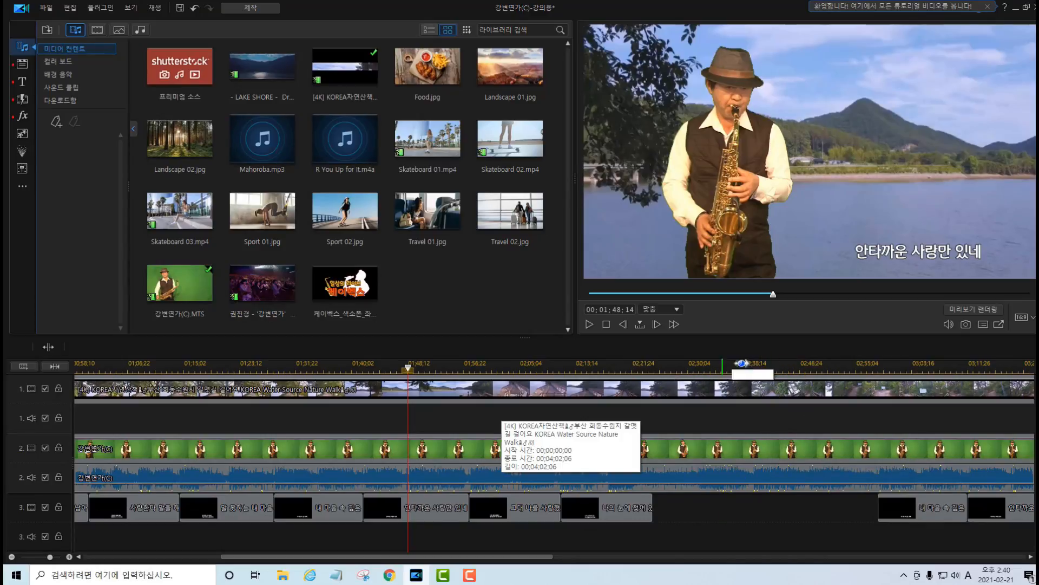
Check where the instrumental gap between the lyric titles on track 3 starts and ends, beginning around 00;02;25;02.
left_click(657, 368)
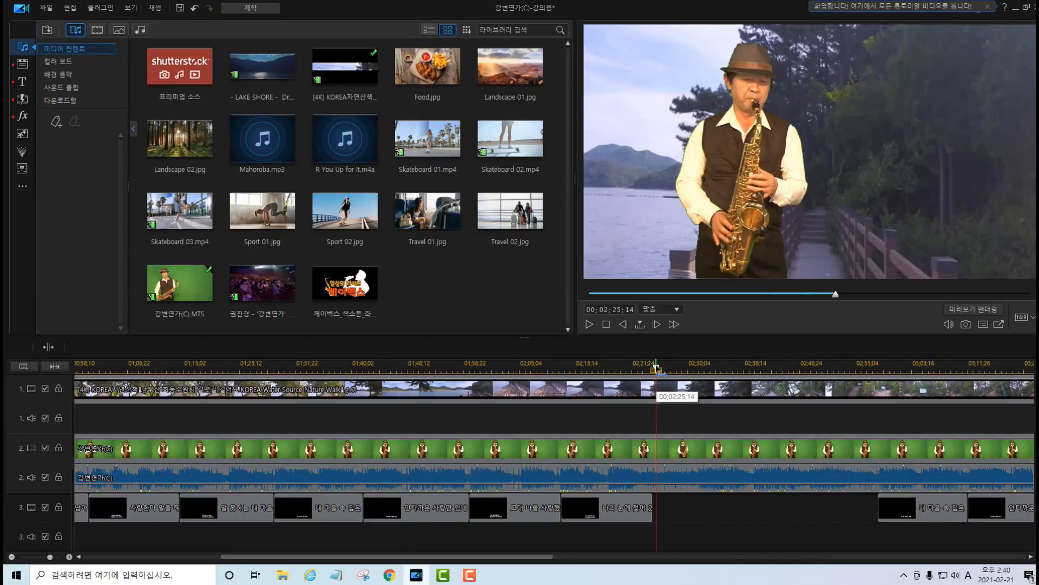
left_click_drag(656, 368, 654, 368)
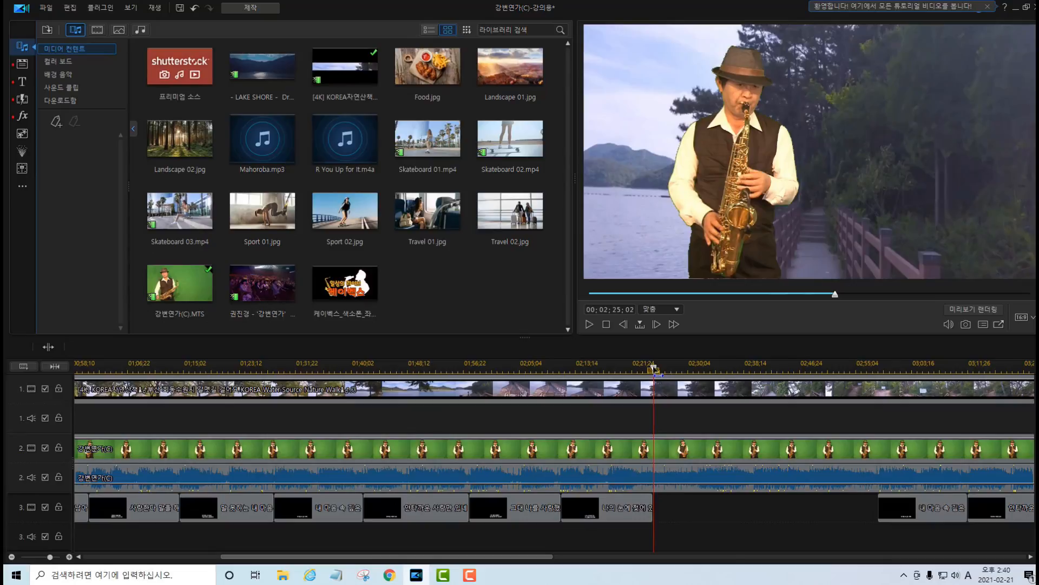
left_click_drag(537, 557, 659, 557)
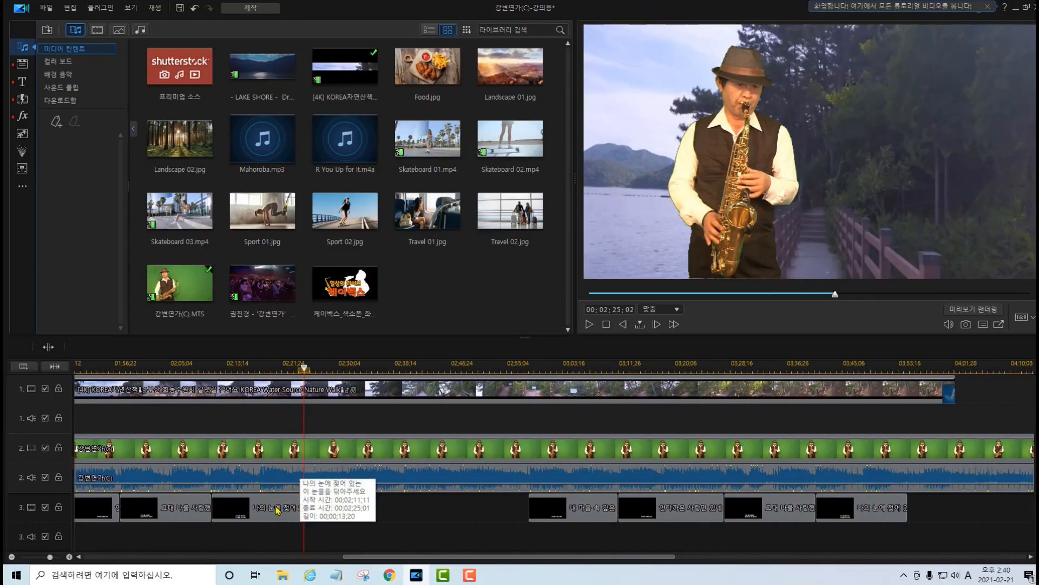
left_click(277, 510)
left_click(578, 513)
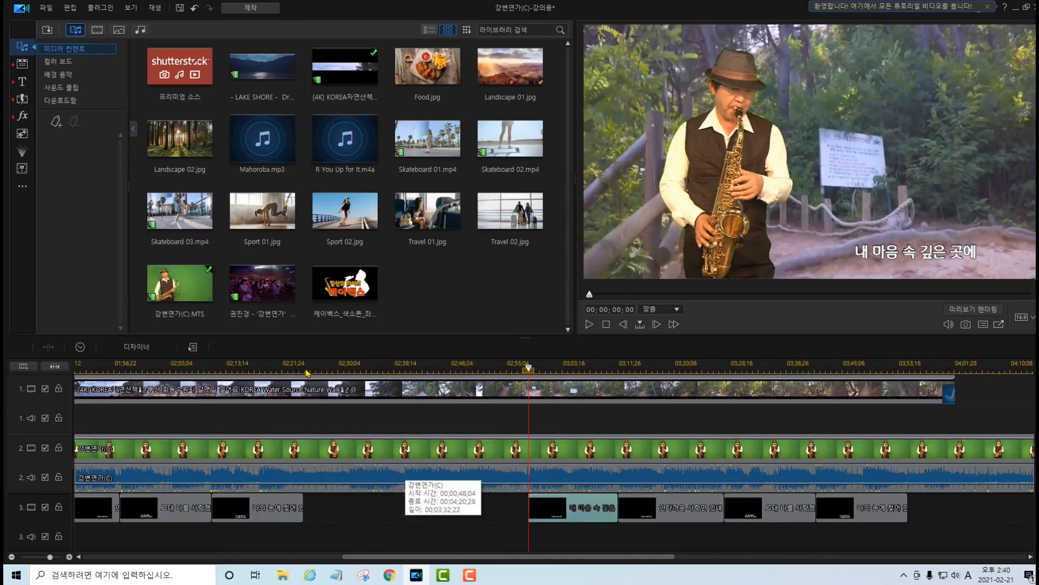
mouse_move(304, 360)
left_mouse_down()
mouse_move(319, 552)
mouse_move(534, 557)
left_mouse_up()
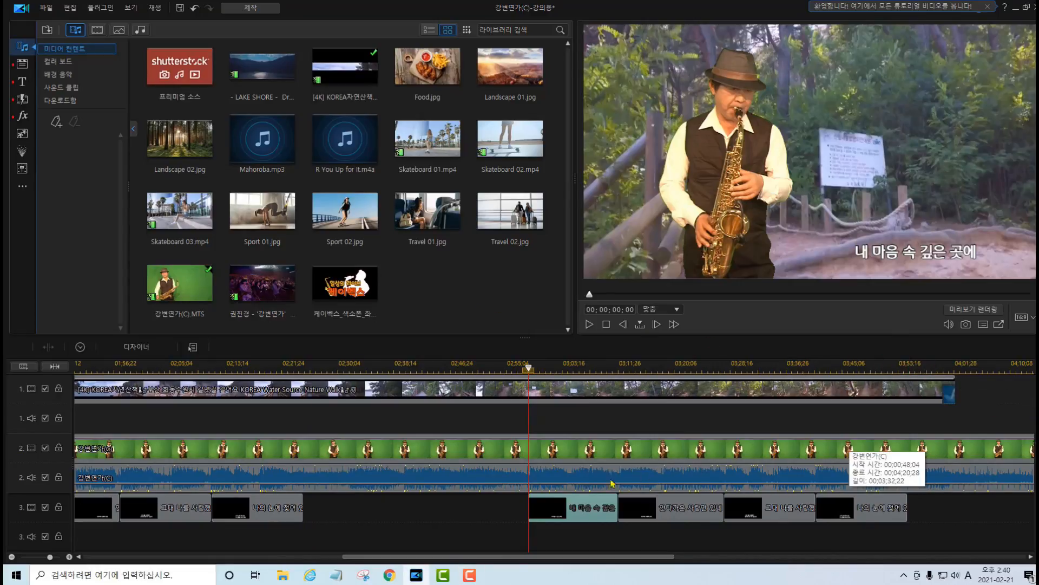
Insert the 강변연가 concert video from the media library onto the empty track 4 using the Insert option.
scroll(444, 466, "down", 2)
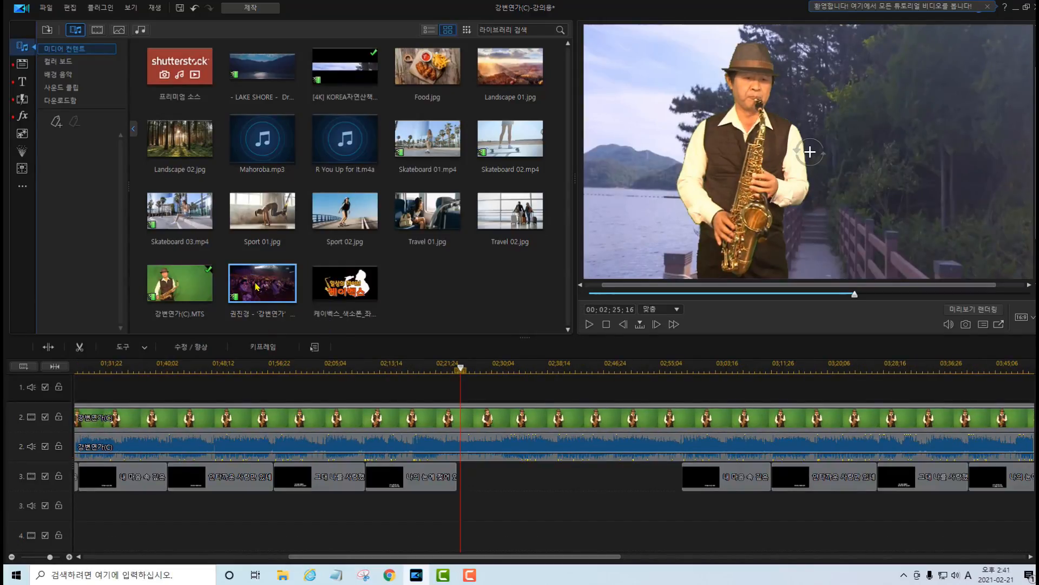
left_click_drag(257, 287, 132, 531)
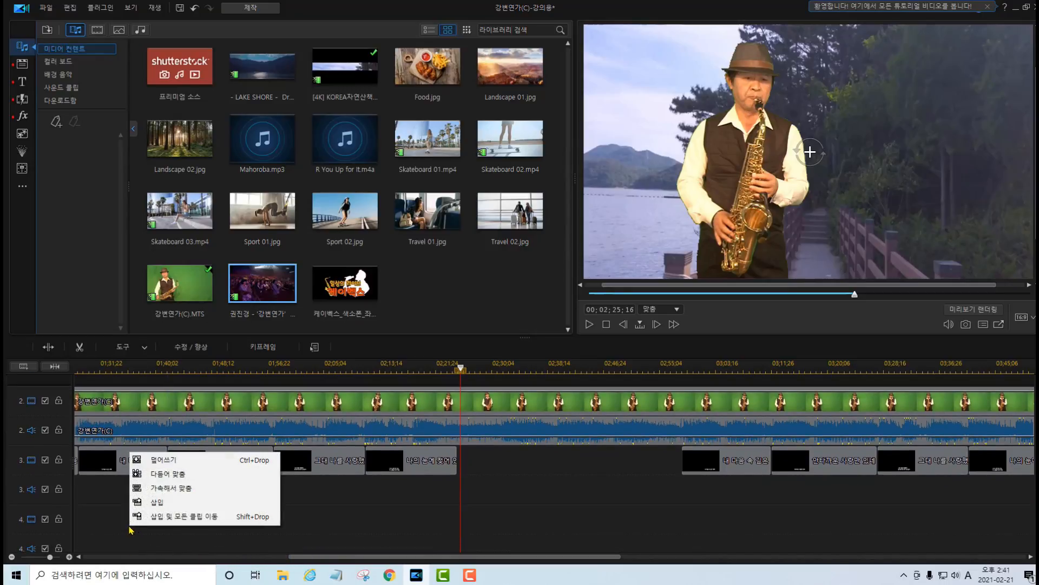
left_click(171, 502)
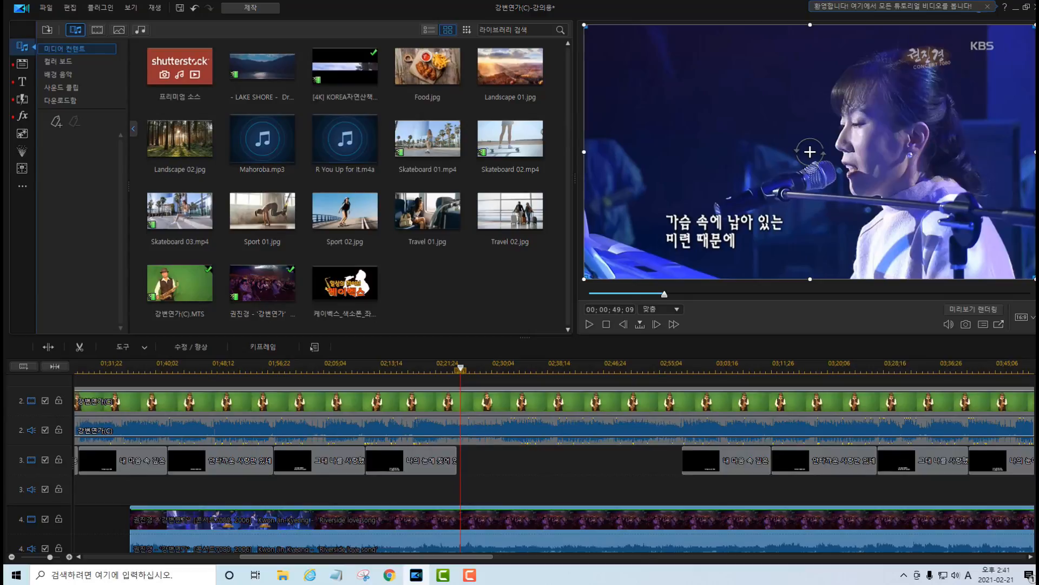
Split the track 1 nature video and the track 2 saxophone clip at 00;02;25;04, where the lyric title before the gap ends.
scroll(670, 447, "up", 1)
scroll(554, 466, "up", 2)
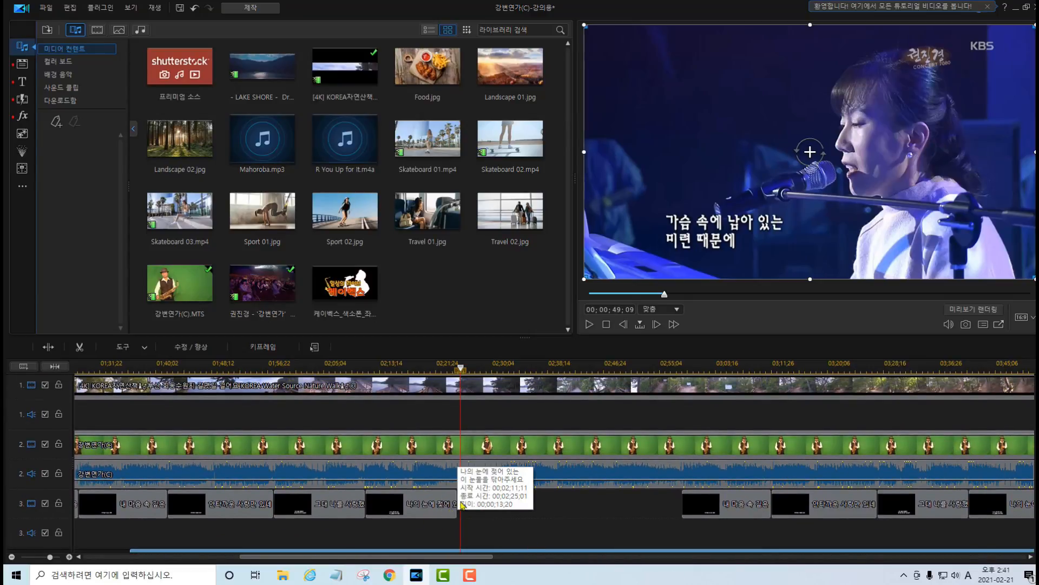
left_click(461, 370)
left_click_drag(460, 309, 455, 309)
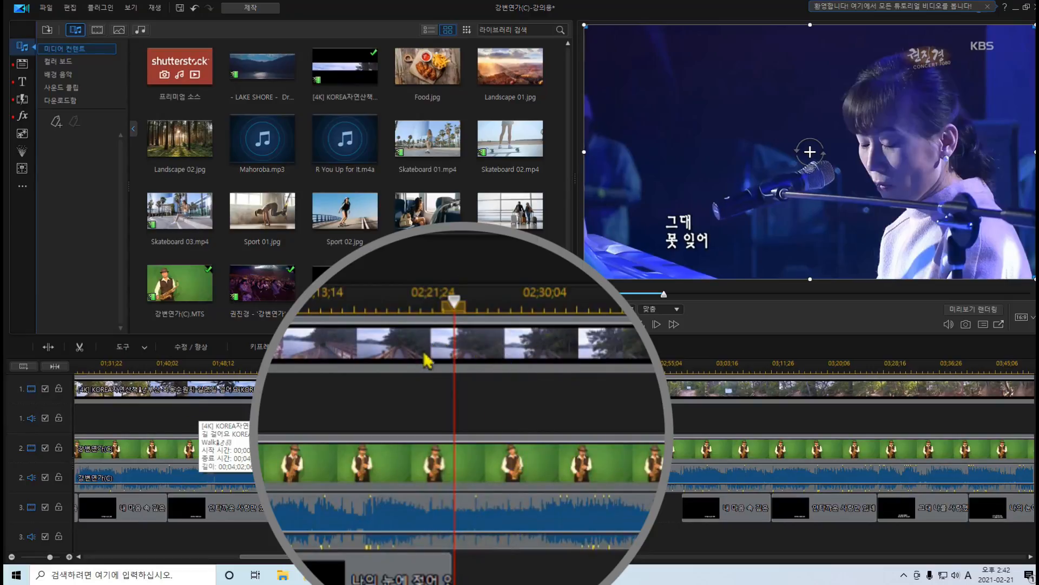
left_click(484, 351)
right_click(487, 349)
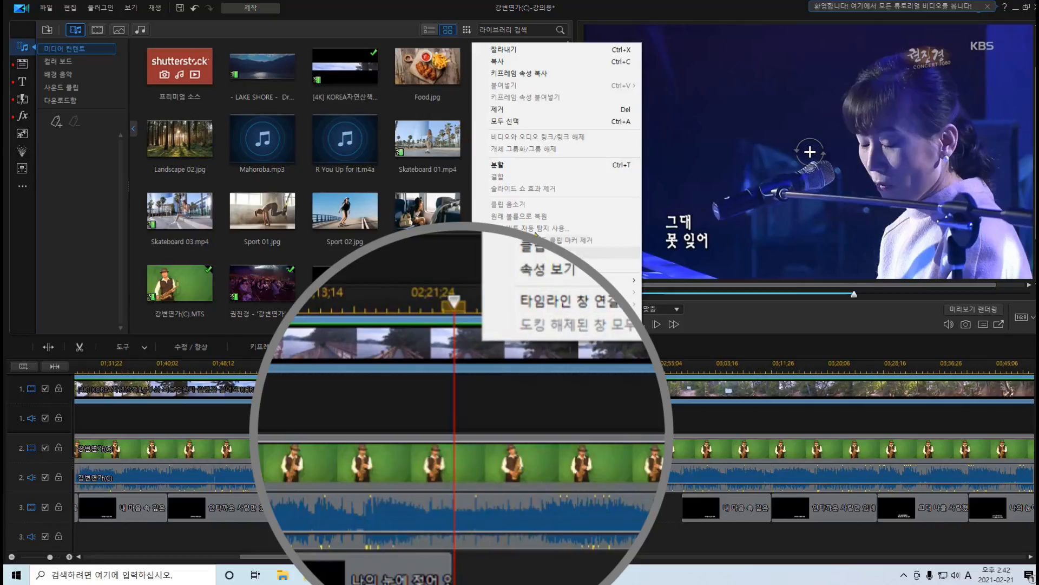
left_click(509, 169)
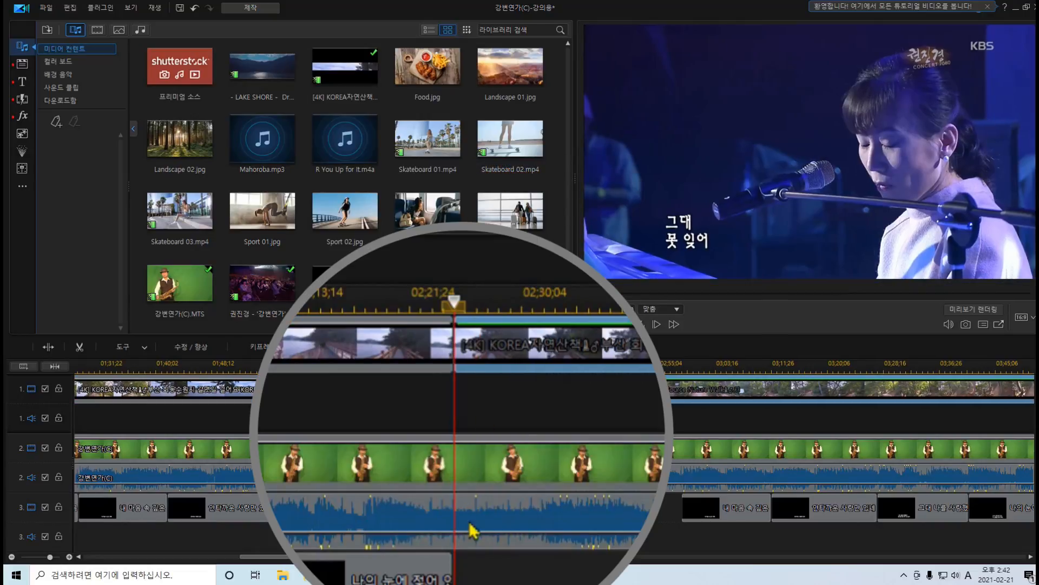
left_click(468, 465)
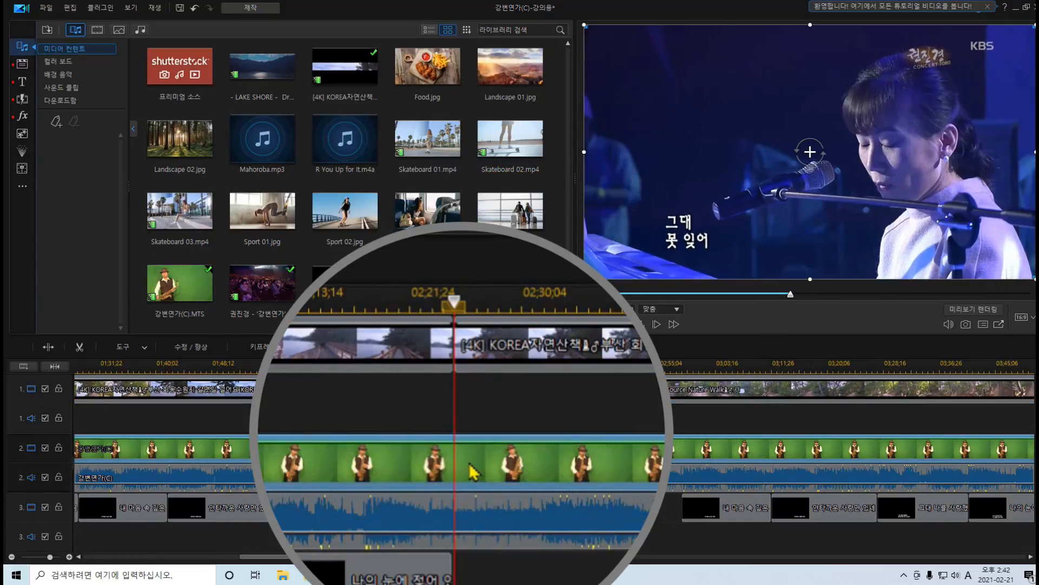
right_click(470, 464)
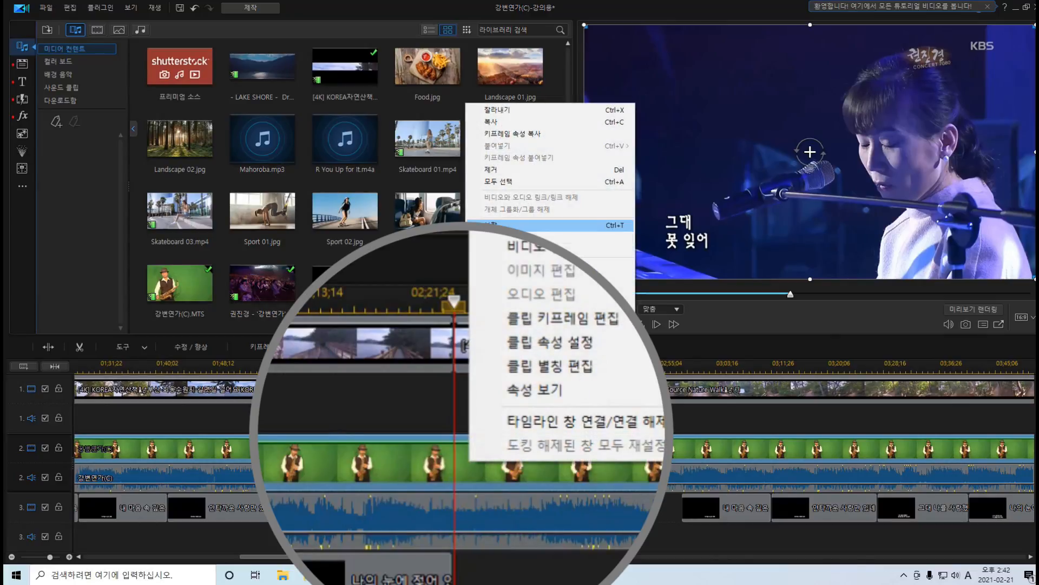
left_click(617, 225)
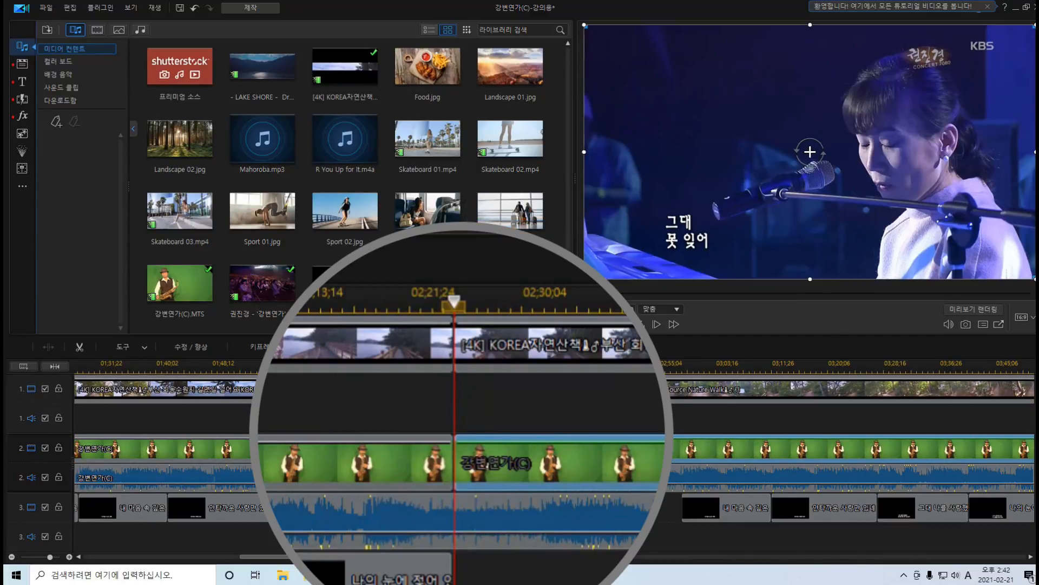
Split the track 4 concert clip at 00;02;25;04 and remove its earlier part, leaving the gap in place.
scroll(474, 459, "down", 3)
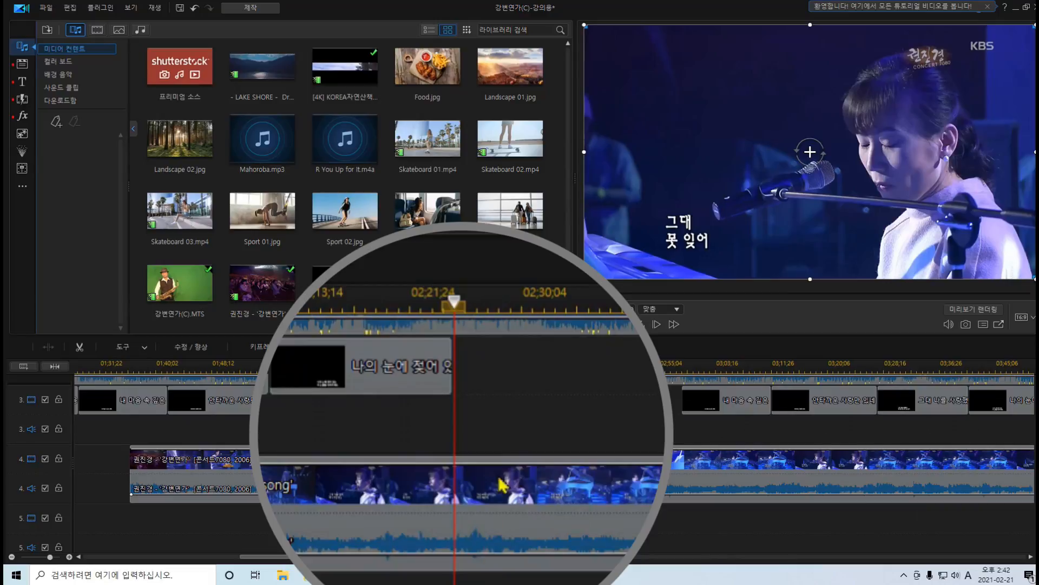
left_click(452, 500)
right_click(452, 501)
left_click(531, 239)
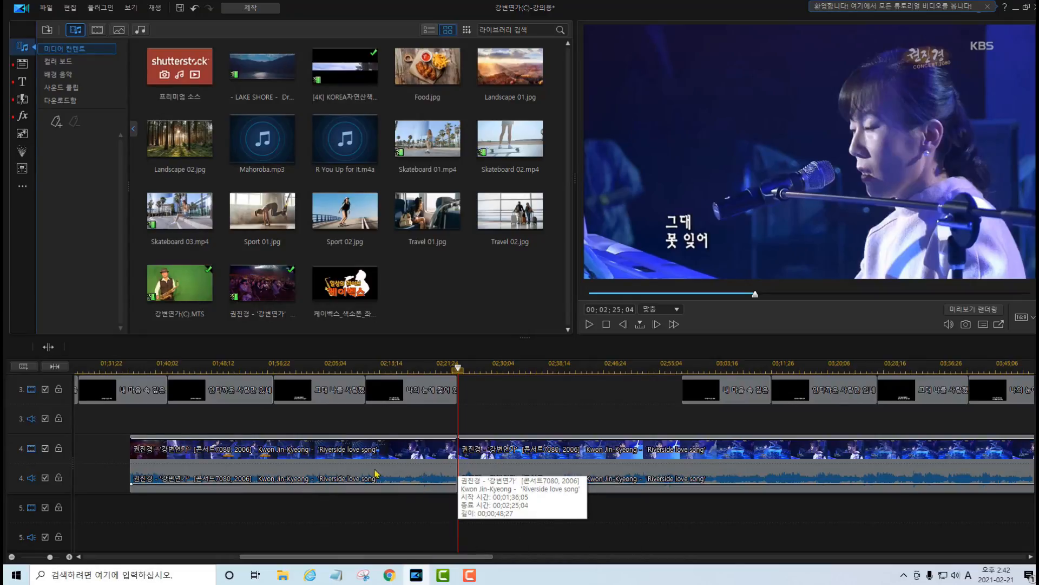
left_click(387, 456)
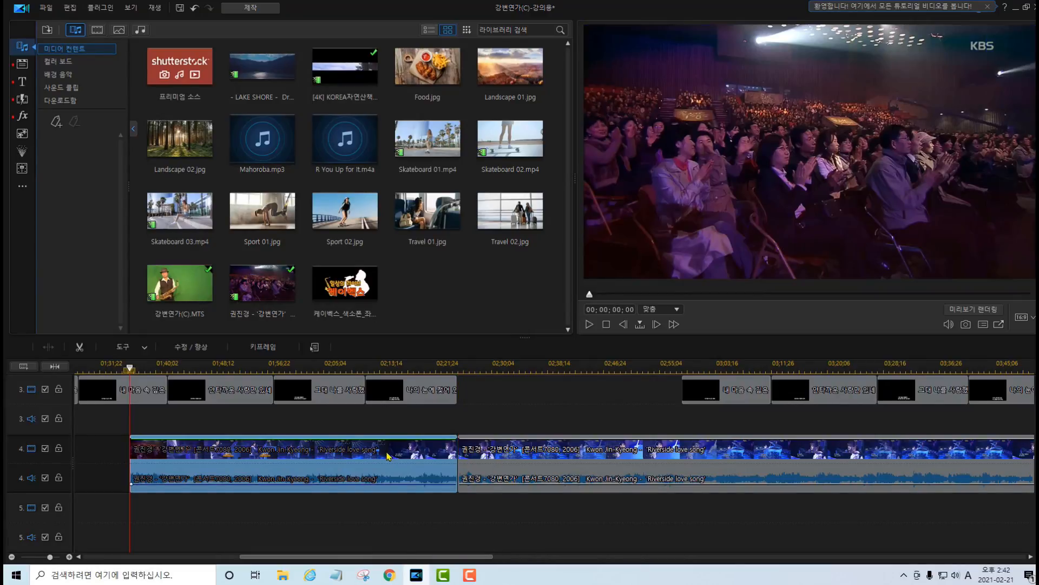
key("Delete")
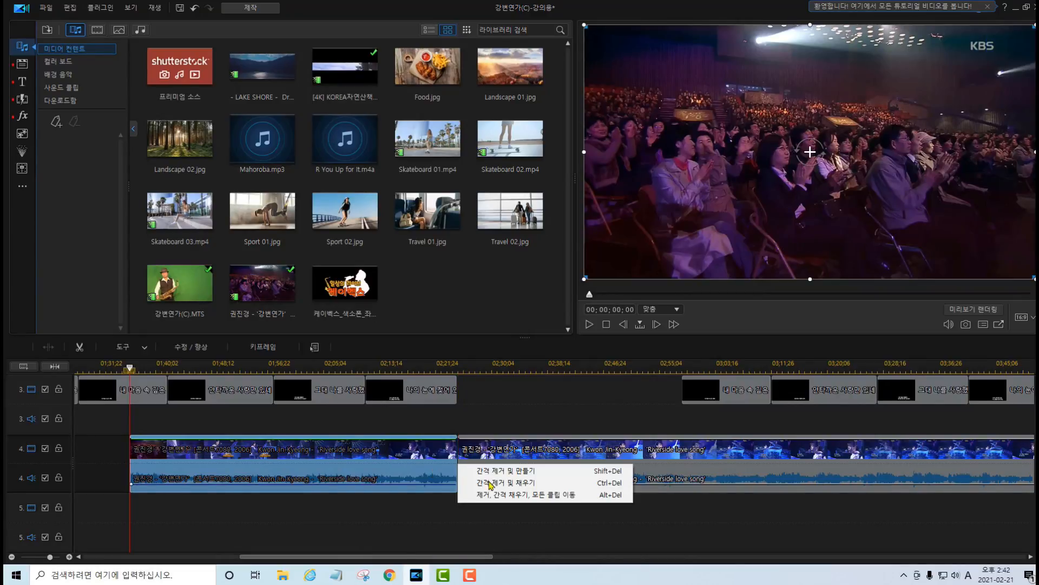
left_click(532, 471)
Unlink the concert clip's audio from its video and remove only the audio, leaving a gap.
right_click(550, 479)
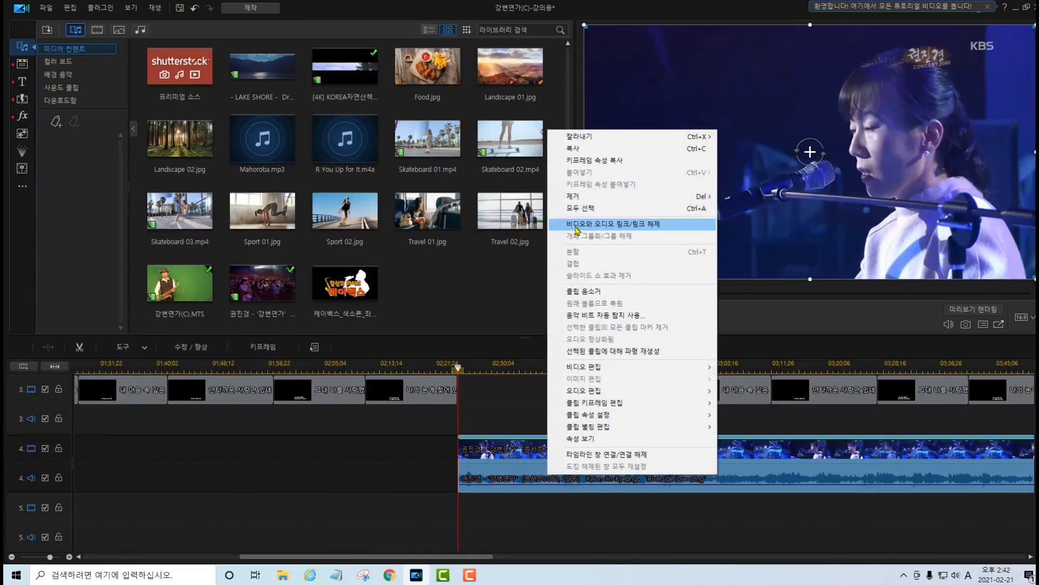
left_click(628, 224)
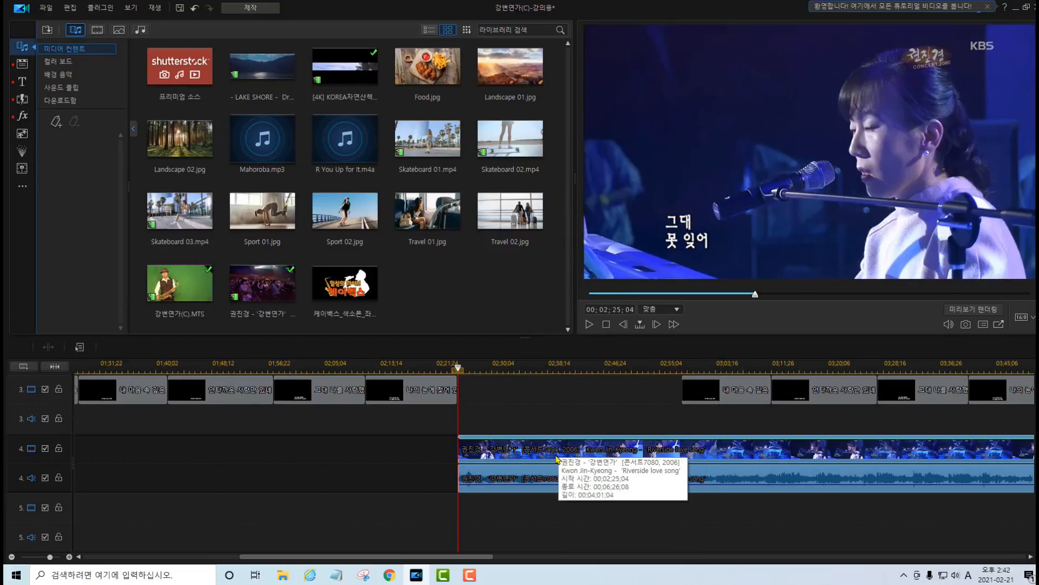
left_click(583, 540)
left_click(593, 480)
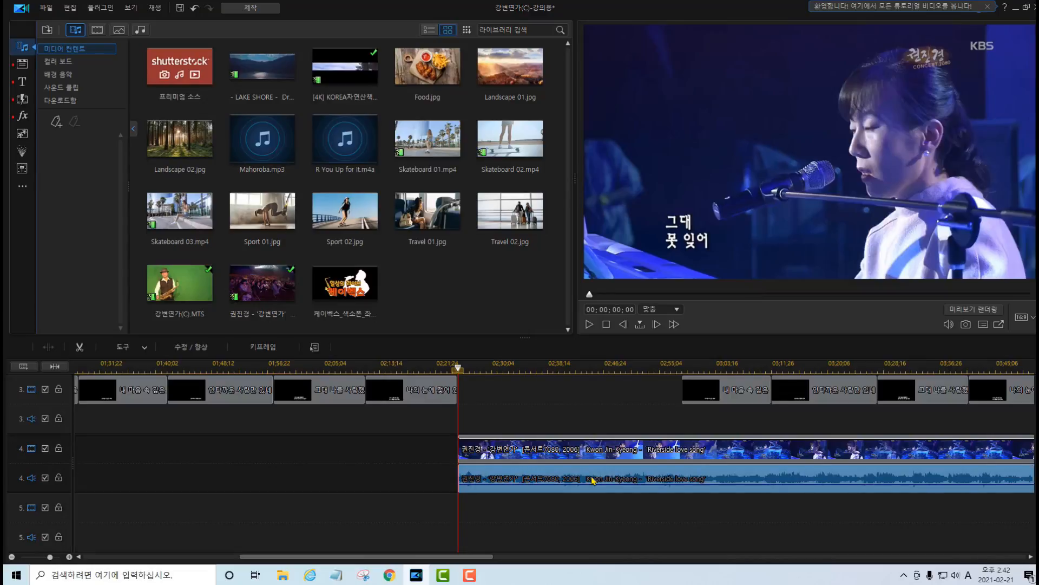
key("Delete")
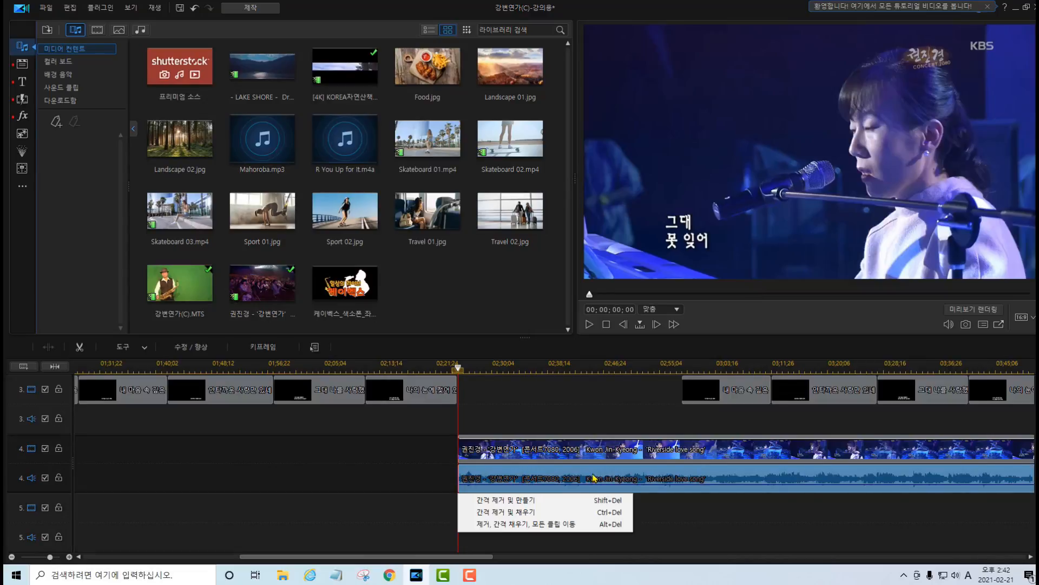
left_click(529, 503)
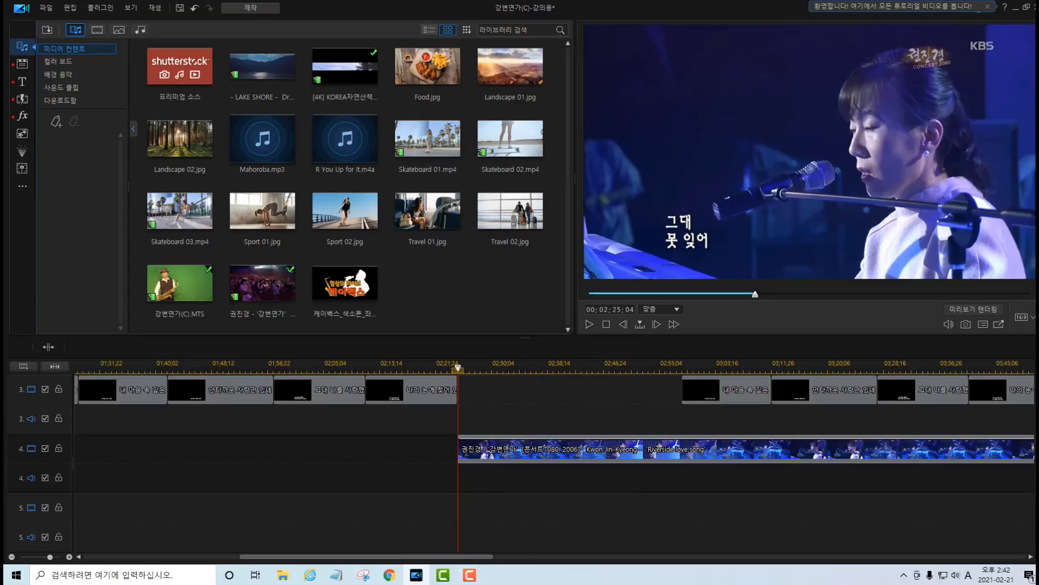
Split the track 1 nature video and the track 2 saxophone clip again at 00;02;30;14.
scroll(465, 419, "up", 3)
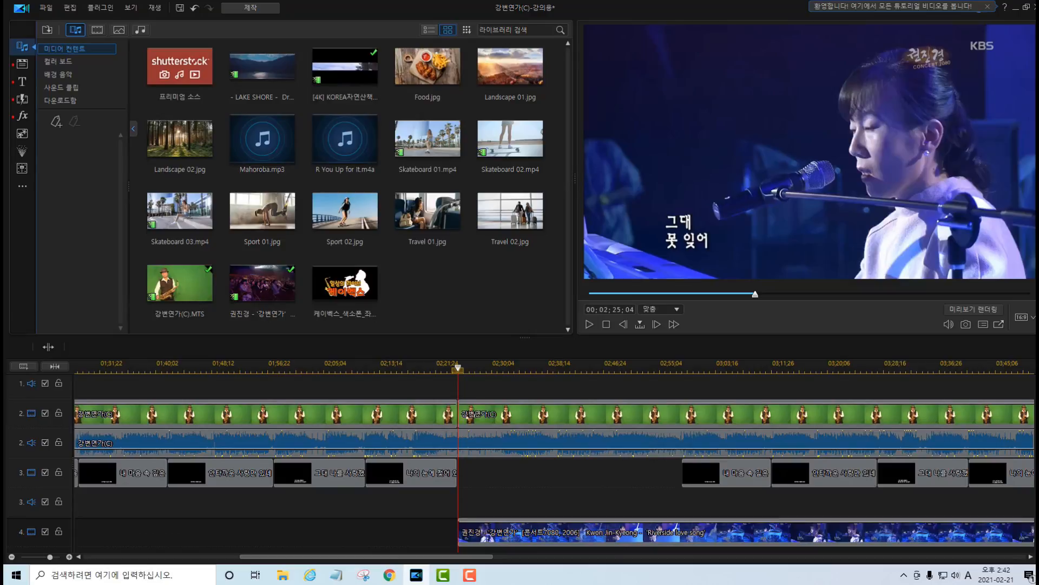
mouse_move(1037, 438)
left_mouse_down()
mouse_move(1036, 421)
mouse_move(1037, 446)
left_mouse_up()
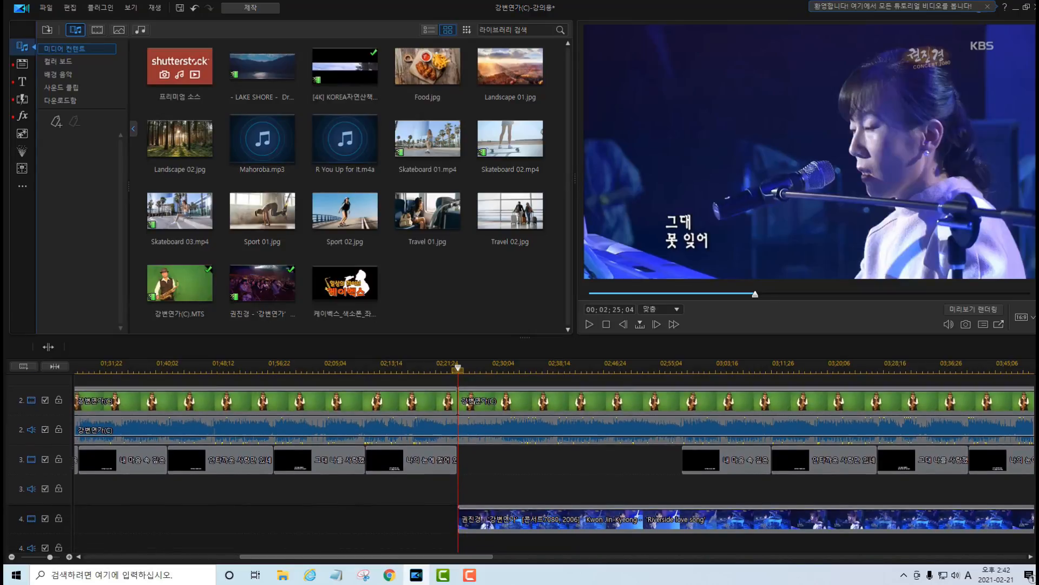
scroll(460, 412, "up", 2)
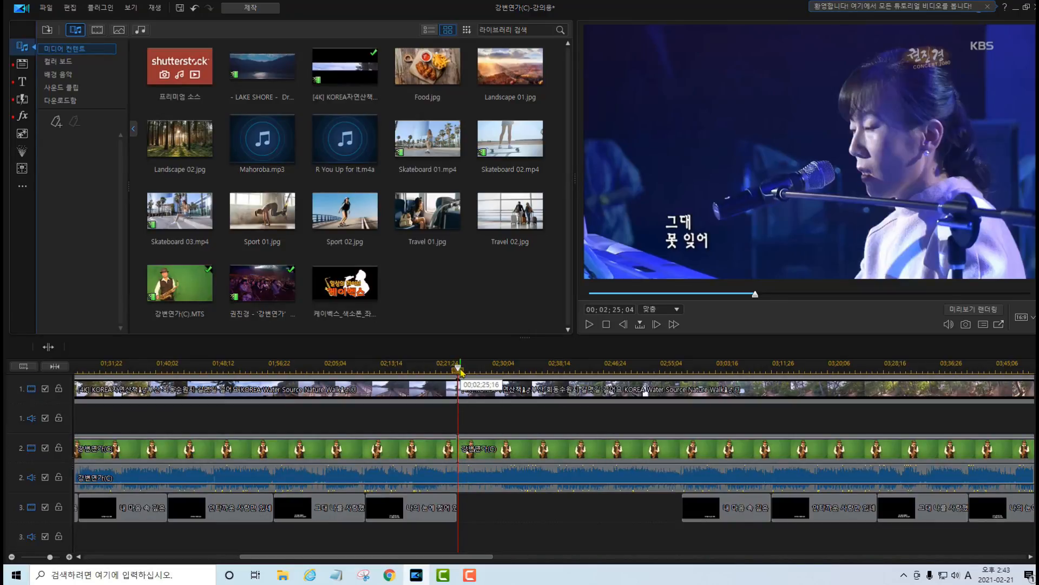
left_click_drag(462, 369, 492, 372)
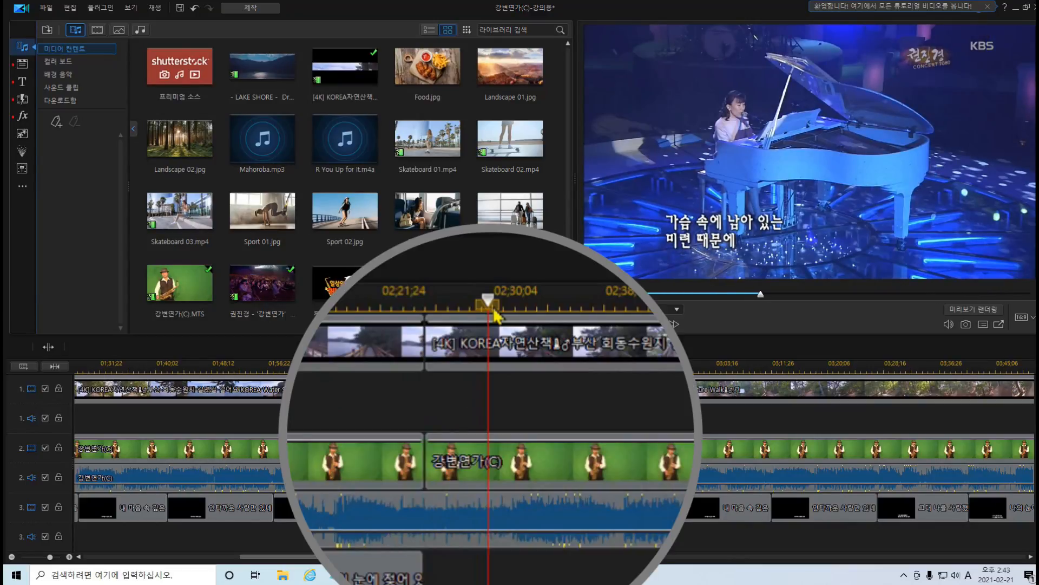
key("Right")
key("Right")
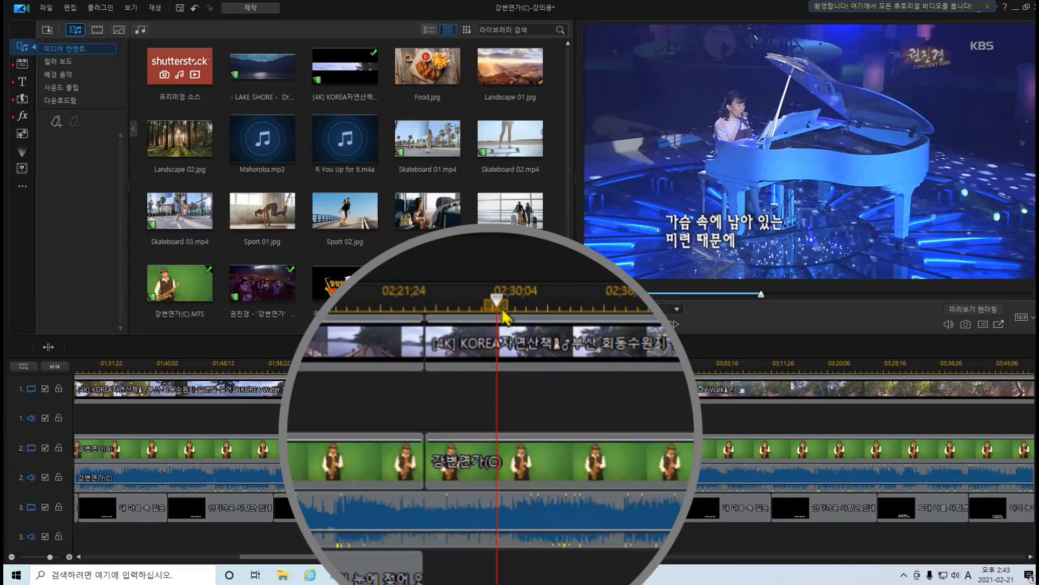
mouse_move(427, 328)
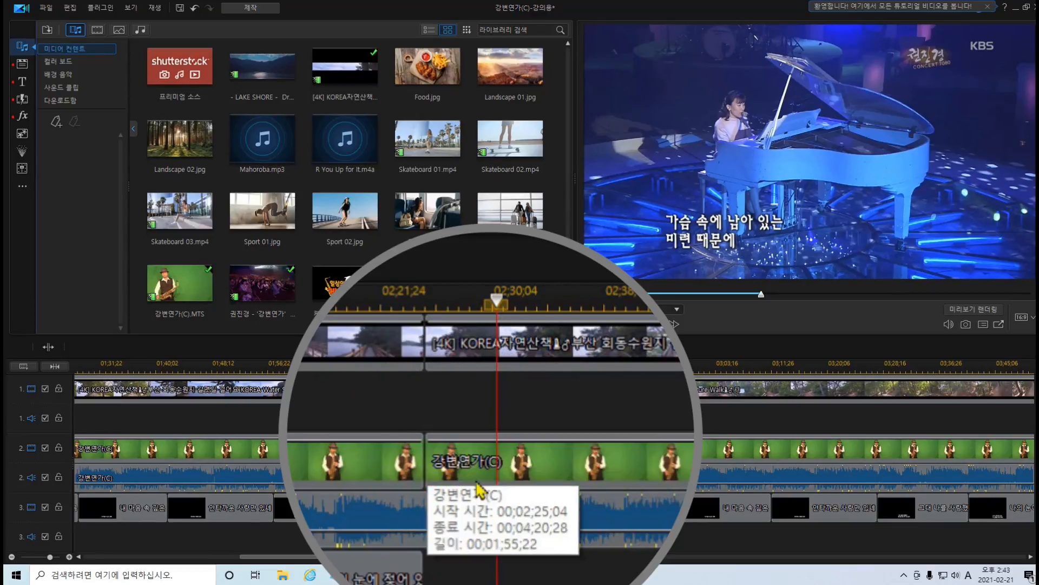
left_click(487, 354)
right_click(487, 355)
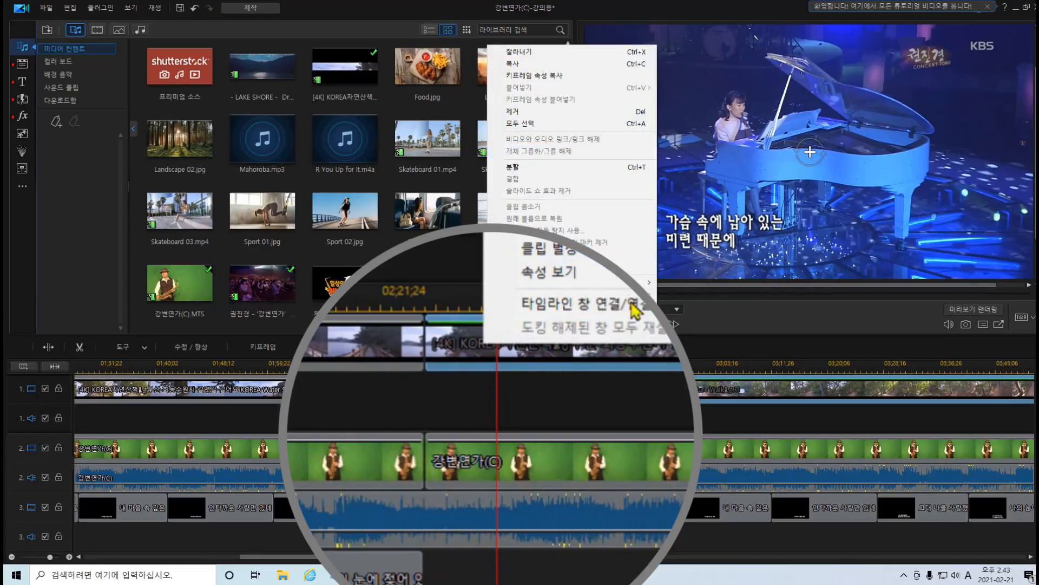
left_click(528, 166)
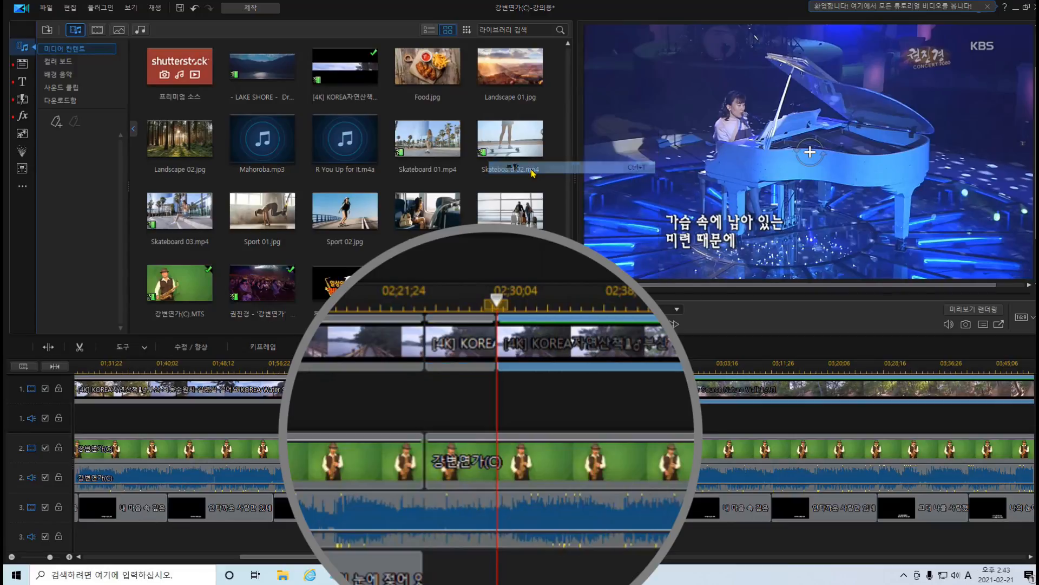
left_click(452, 477)
right_click(452, 476)
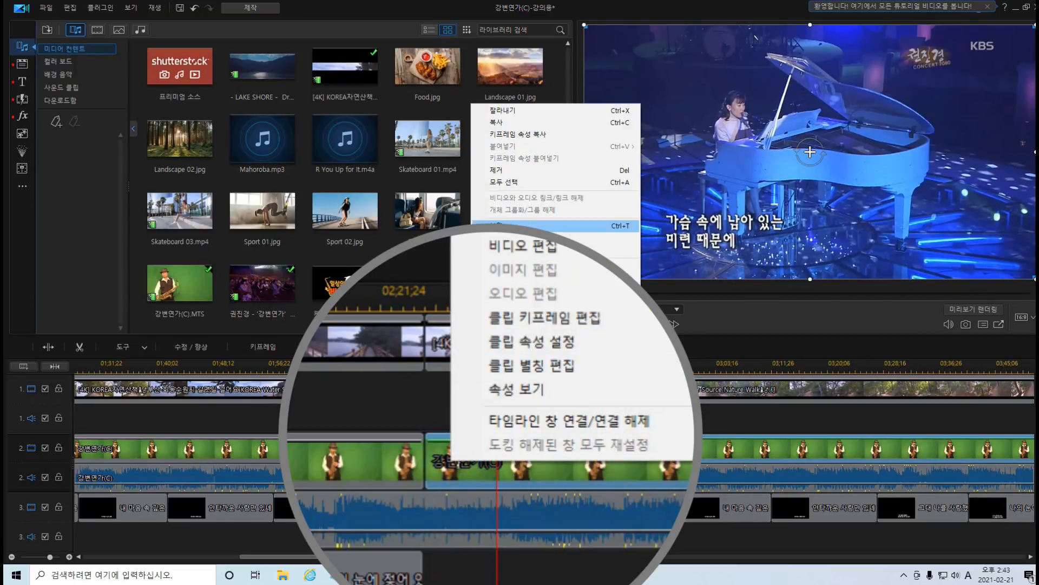
left_click(542, 226)
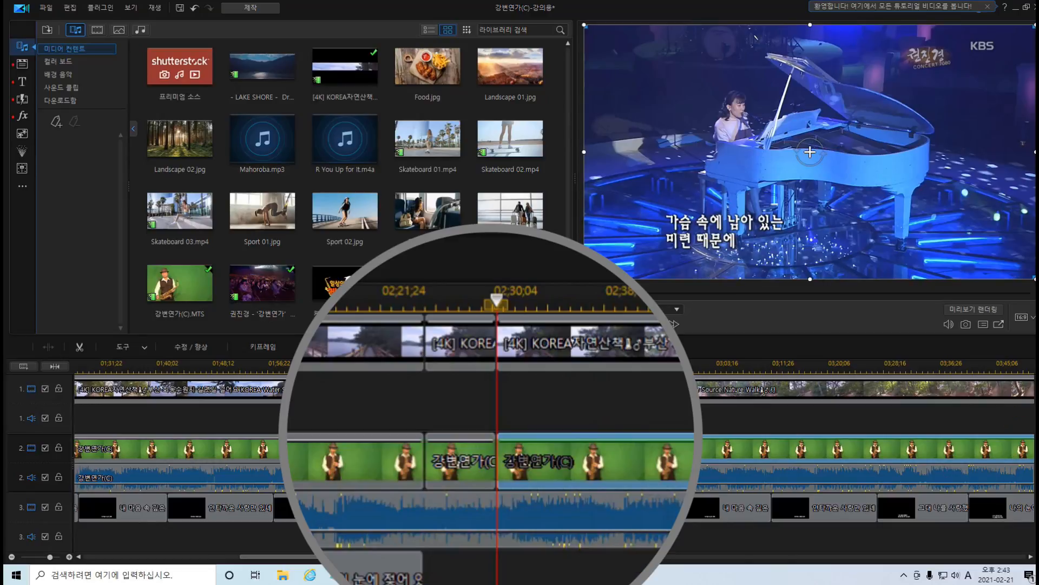
Split the concert clip on track 4 at 00;02;30;14 as well.
scroll(483, 493, "down", 3)
right_click(483, 495)
left_click(541, 269)
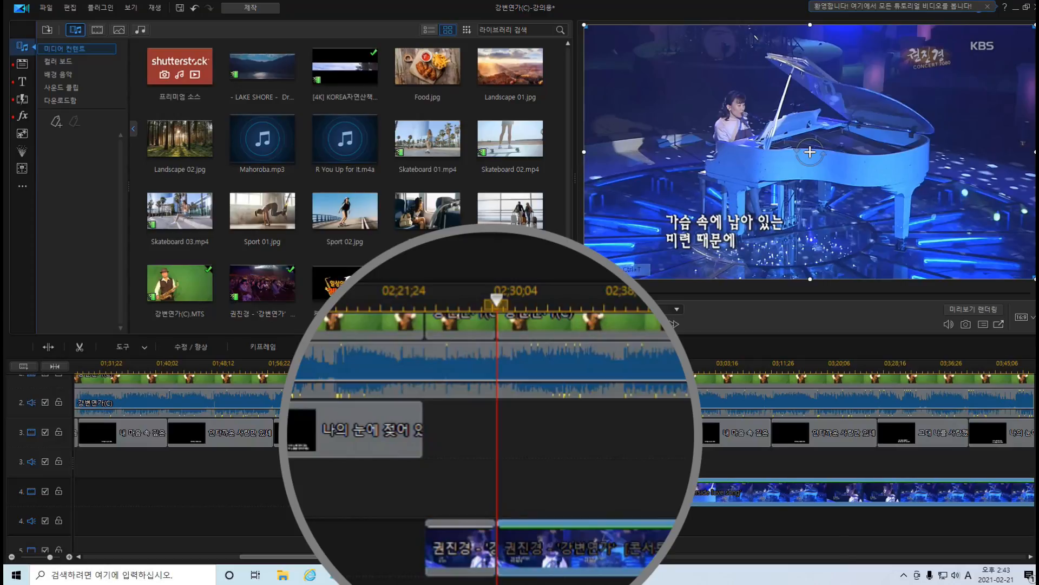
Split the track 1 nature video and the track 2 saxophone clip where the first lyric title after the instrumental gap begins.
scroll(541, 460, "up", 2)
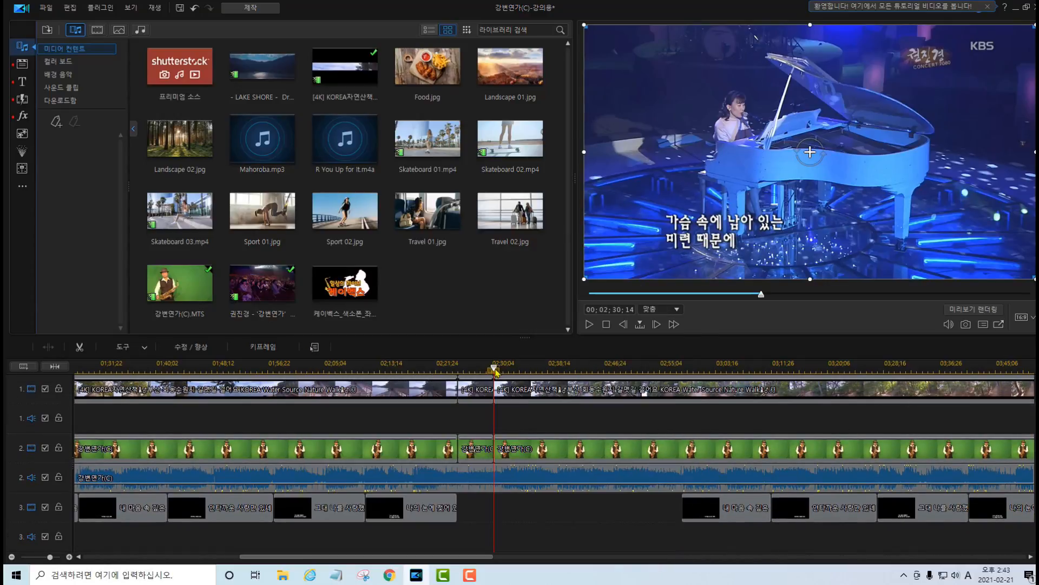
left_click_drag(494, 369, 682, 377)
left_click(674, 386)
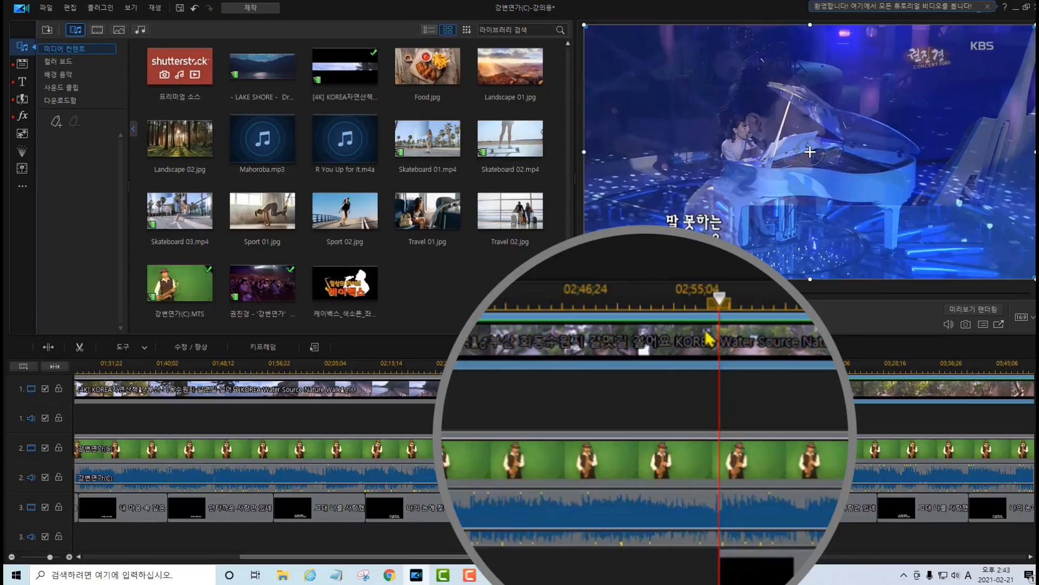
right_click(679, 387)
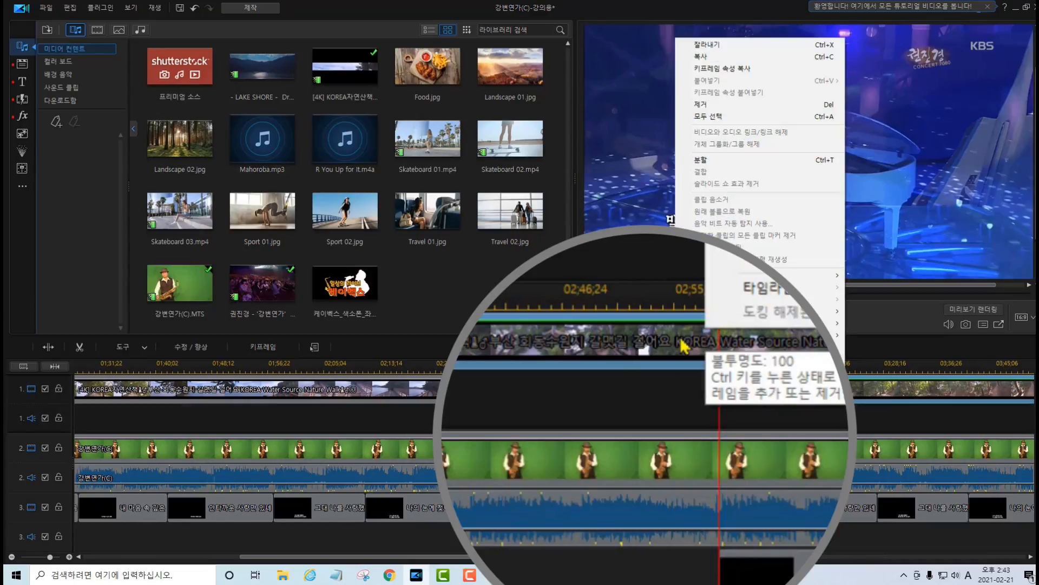
left_click(700, 161)
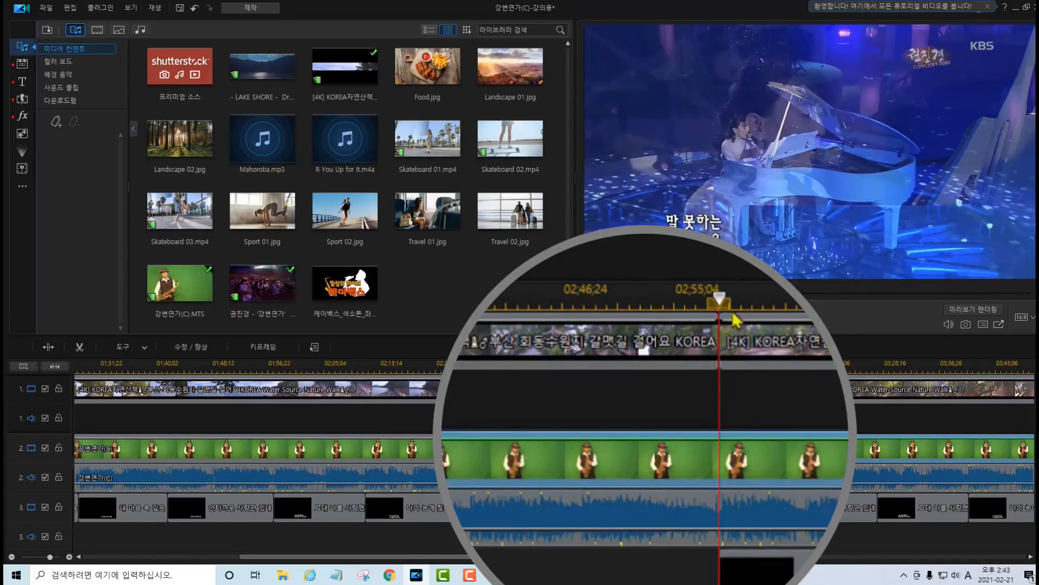
right_click(666, 388)
left_click(698, 229)
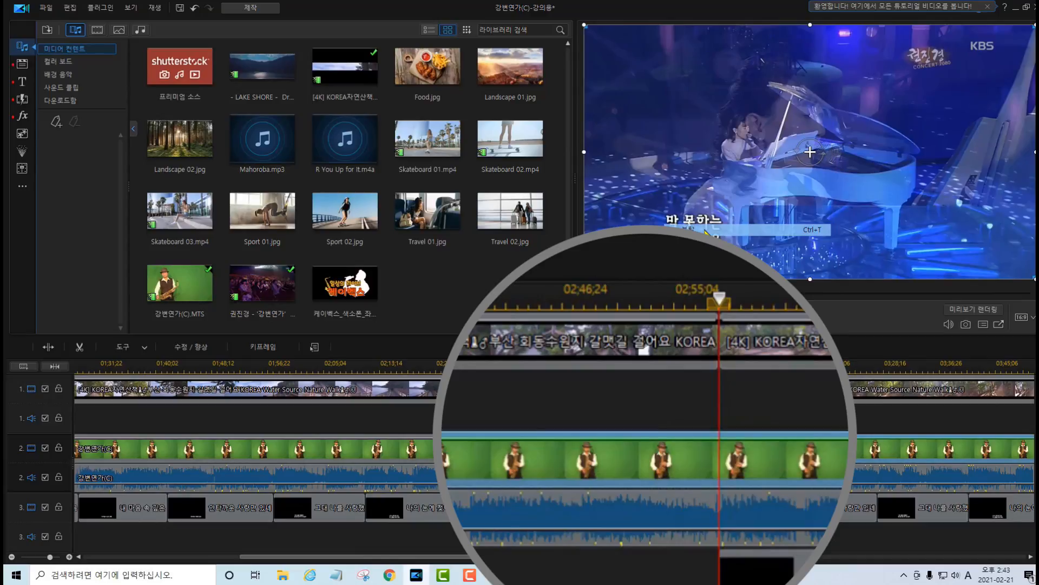
Split the track 4 concert clip at the start of the first lyric title after the instrumental gap.
scroll(658, 487, "down", 3)
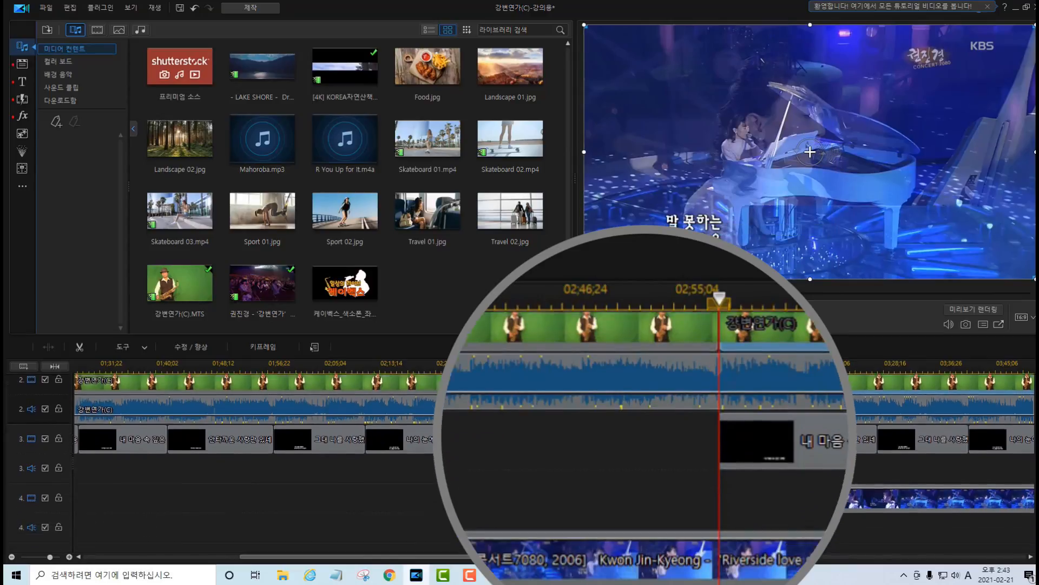
left_click(657, 487)
right_click(658, 490)
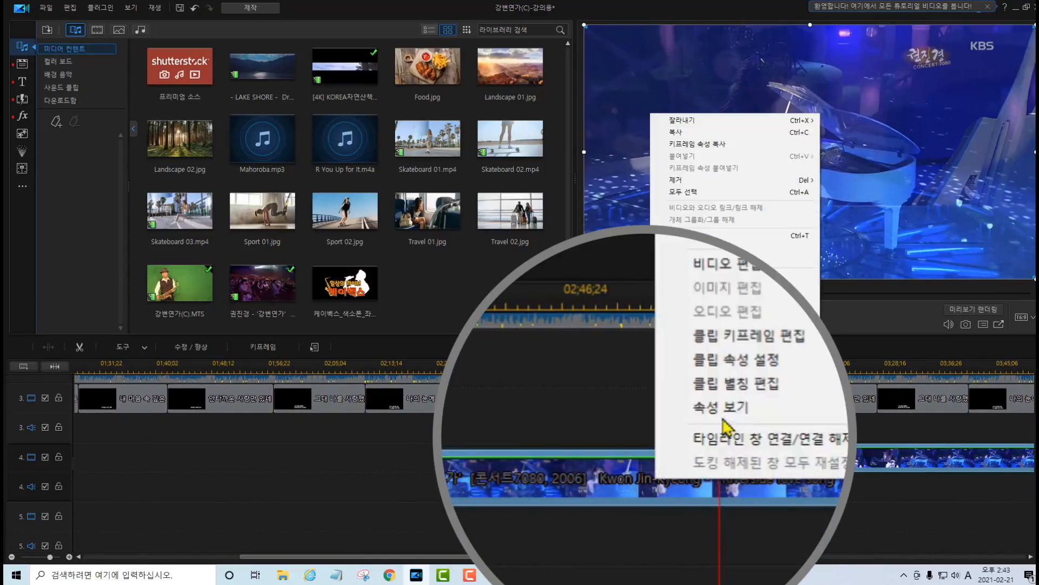
left_click(704, 236)
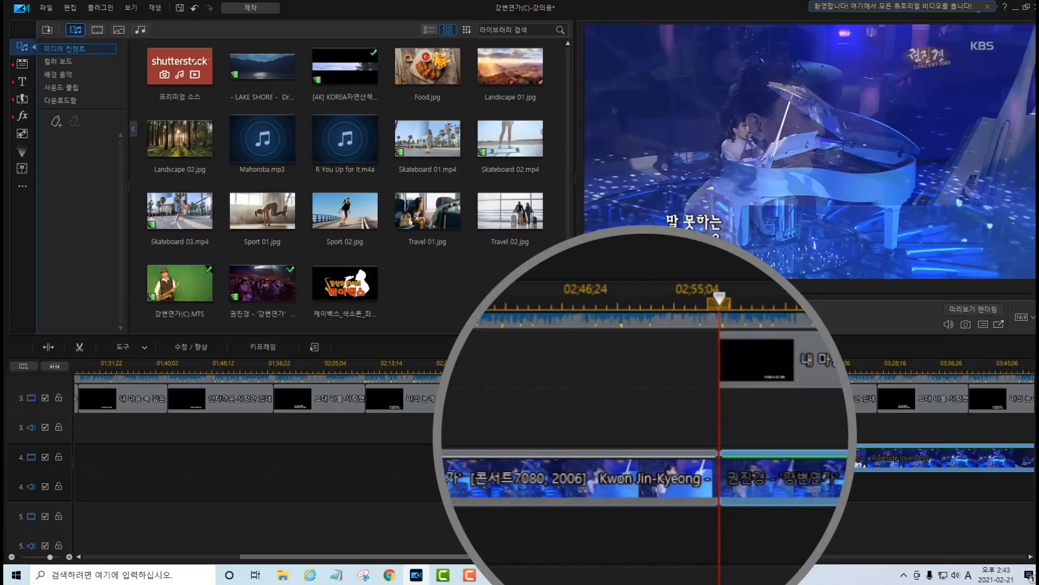
Split the track 1 nature video and track 2 saxophone clip about five seconds before the first lyric title after the instrumental gap.
scroll(1002, 403, "up", 3)
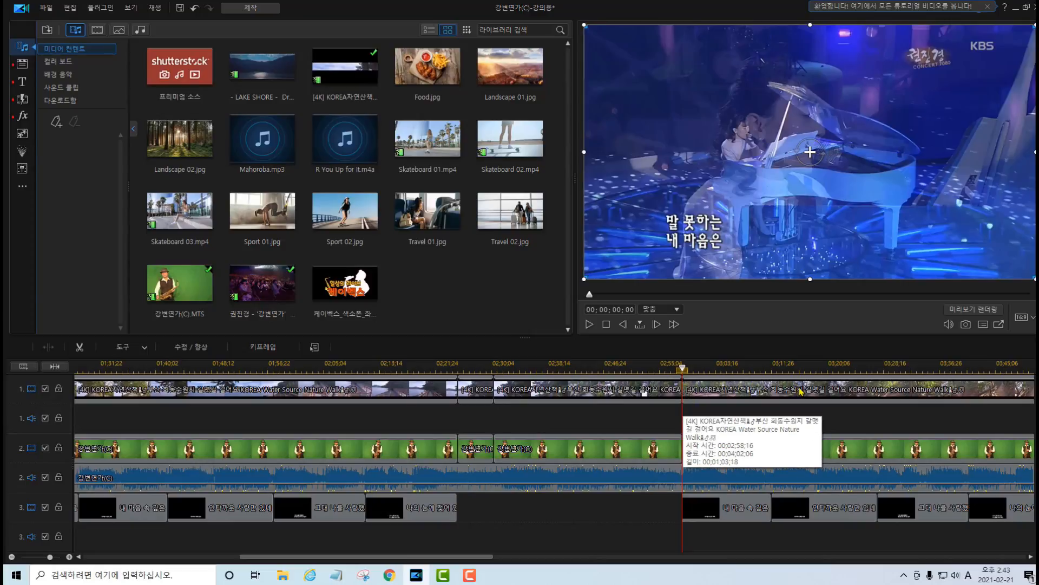
left_click(647, 374)
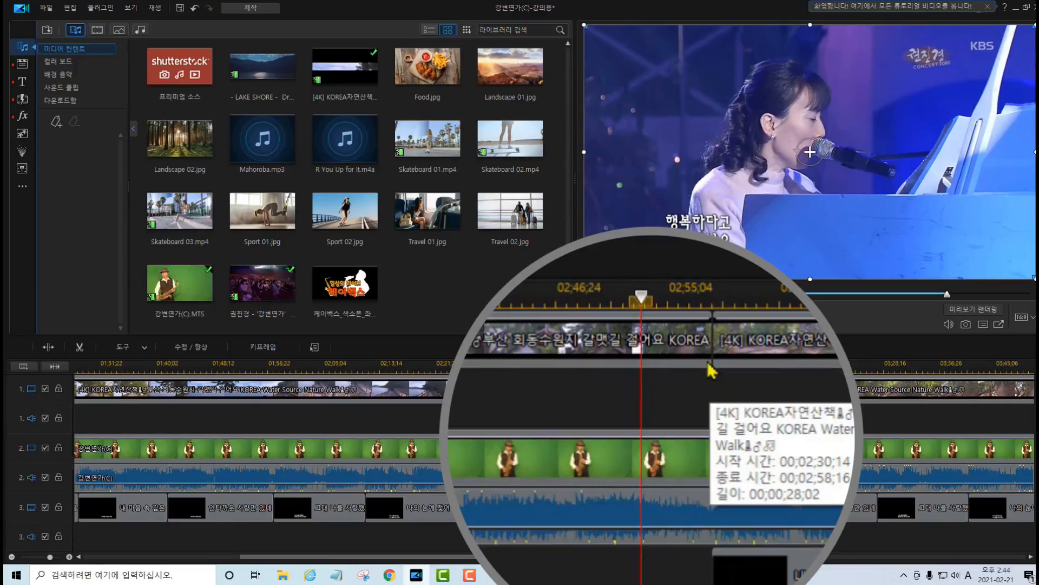
left_click(653, 385)
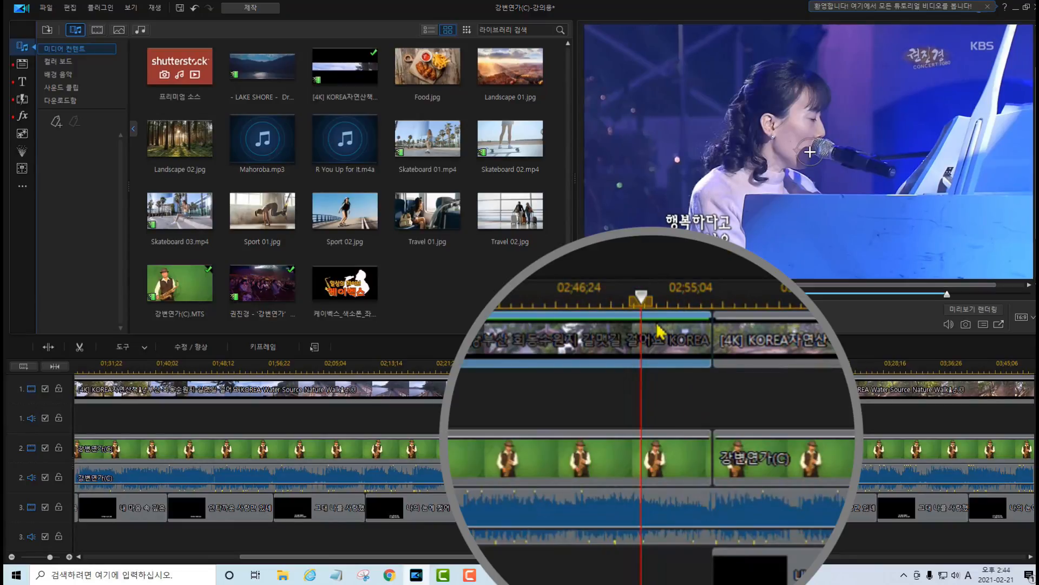
right_click(653, 386)
left_click(690, 158)
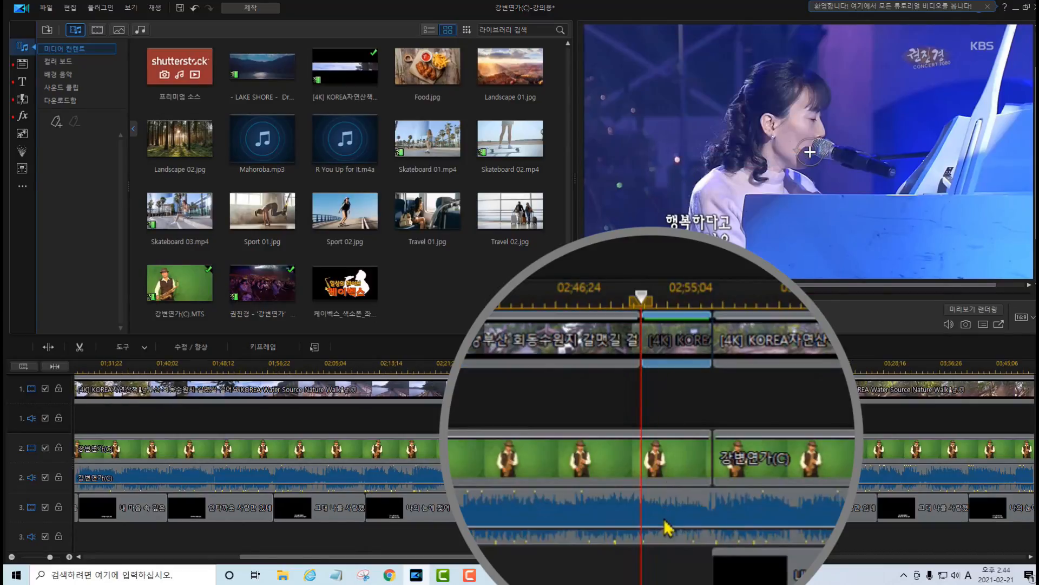
left_click(660, 466)
right_click(660, 466)
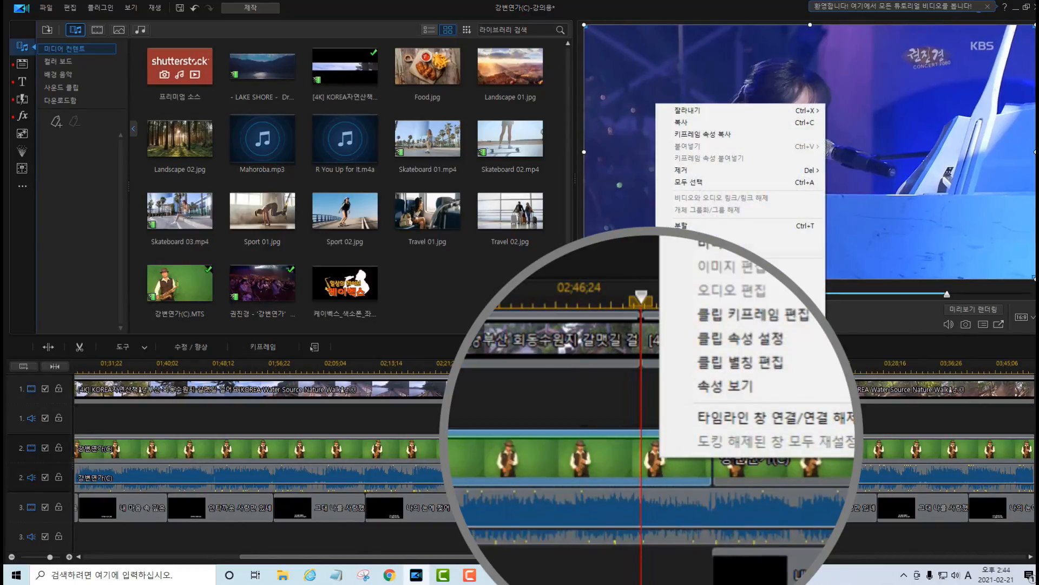
left_click(698, 225)
Split the track 4 concert clip at the same point, about five seconds before the gap ends.
scroll(610, 543, "down", 3)
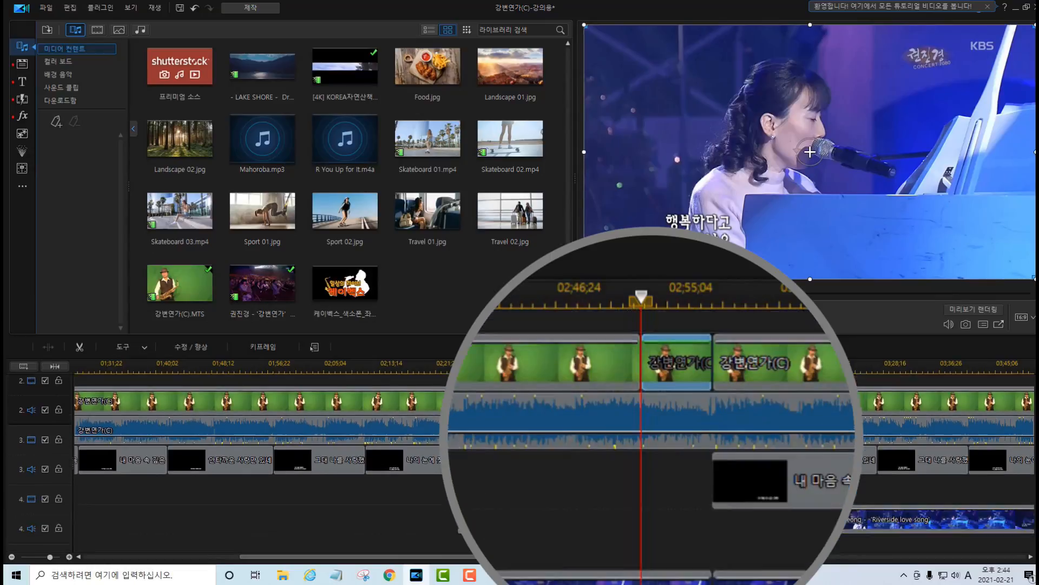
left_click(678, 511)
right_click(678, 511)
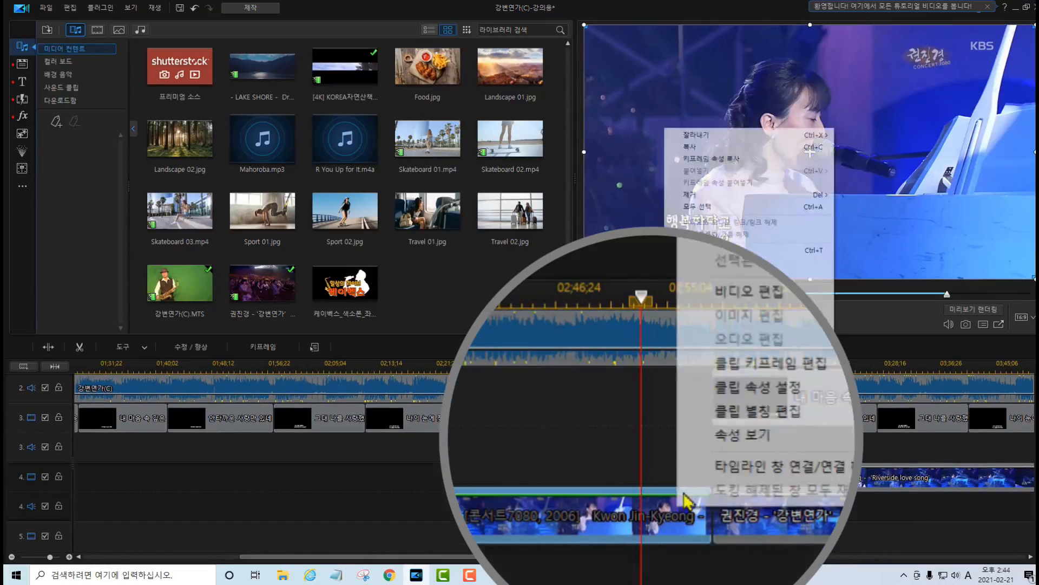
left_click(704, 250)
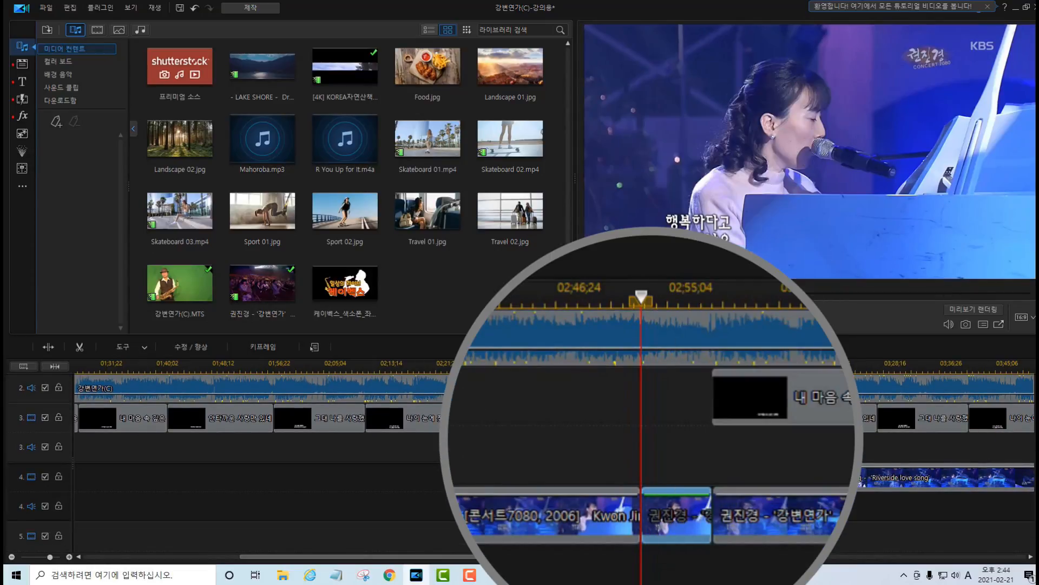
Fade out the short track 1 nature and track 2 saxophone pieces at the gap's start with opacity keyframes ending at 0.
scroll(649, 433, "up", 3)
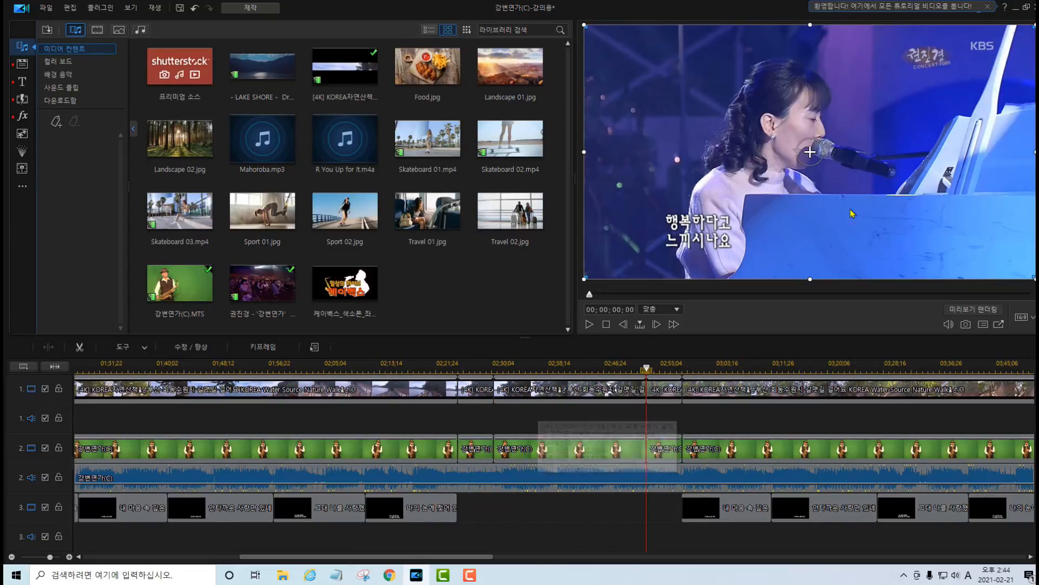
left_click_drag(589, 278, 588, 310)
left_click(548, 391)
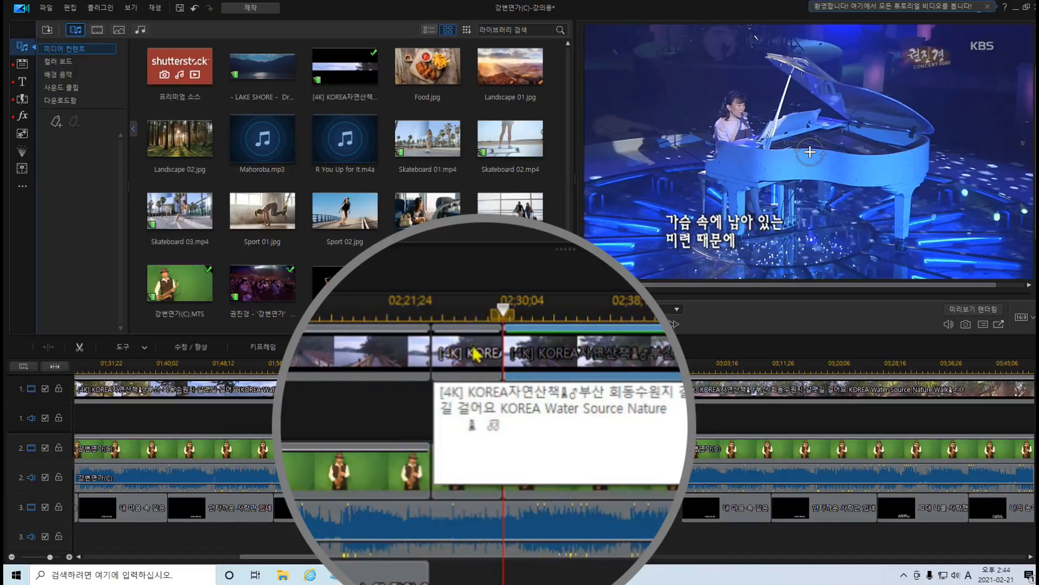
left_click(438, 346)
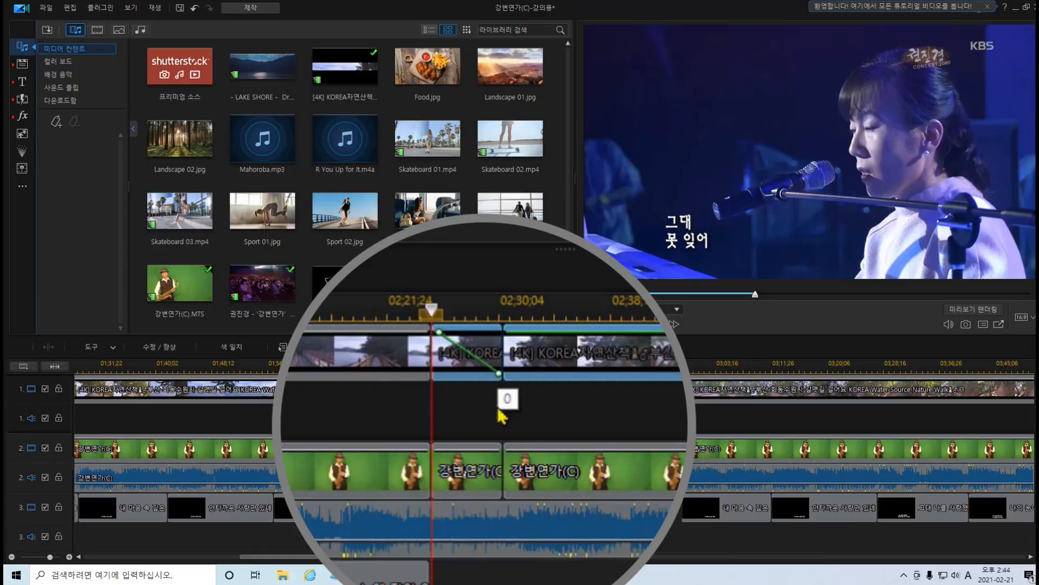
left_click(443, 459)
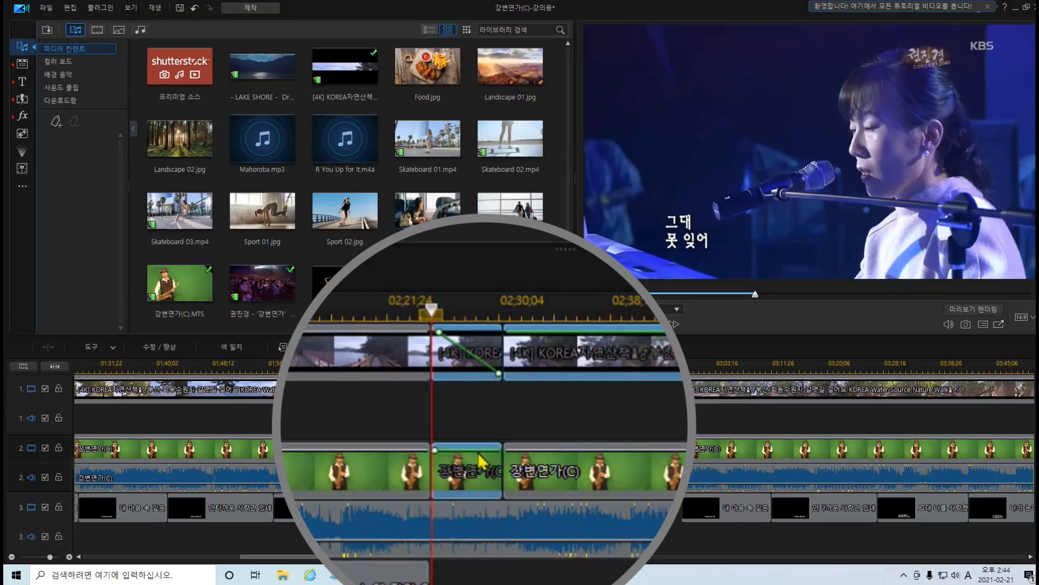
left_click_drag(502, 464, 509, 506)
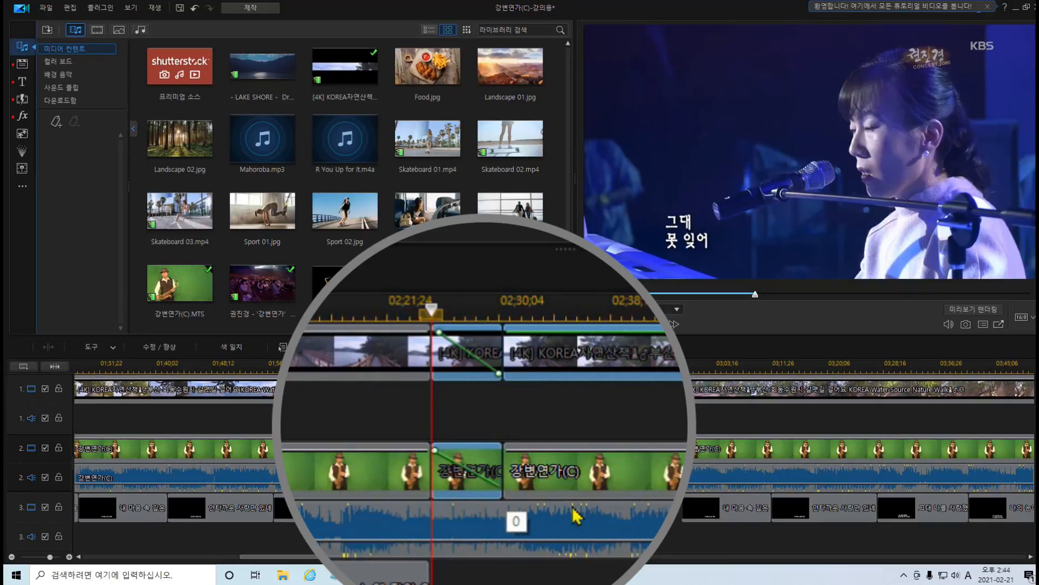
Fade in the short concert piece at the gap's start with opacity keyframes rising from 0.
scroll(466, 501, "down", 2)
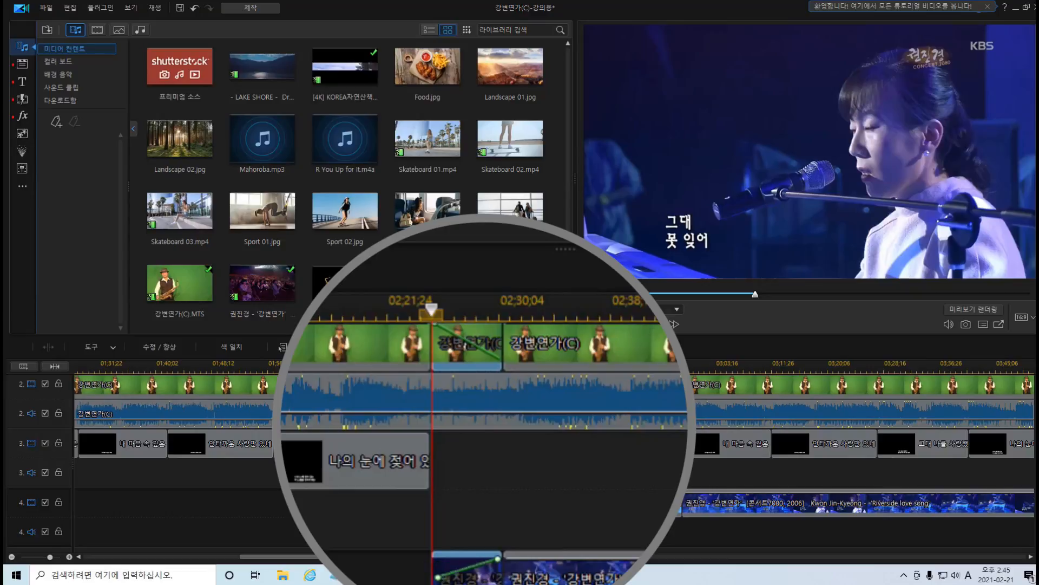
left_click(425, 313)
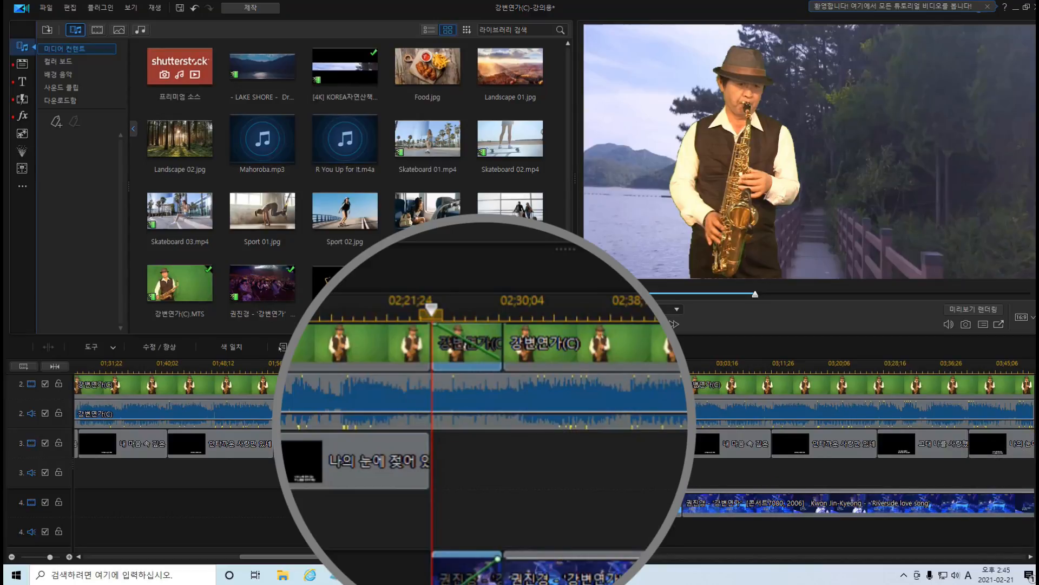
Fade in the short track 1 nature and track 2 saxophone pieces at the gap's end with opacity keyframes rising from 0.
scroll(541, 461, "up", 2)
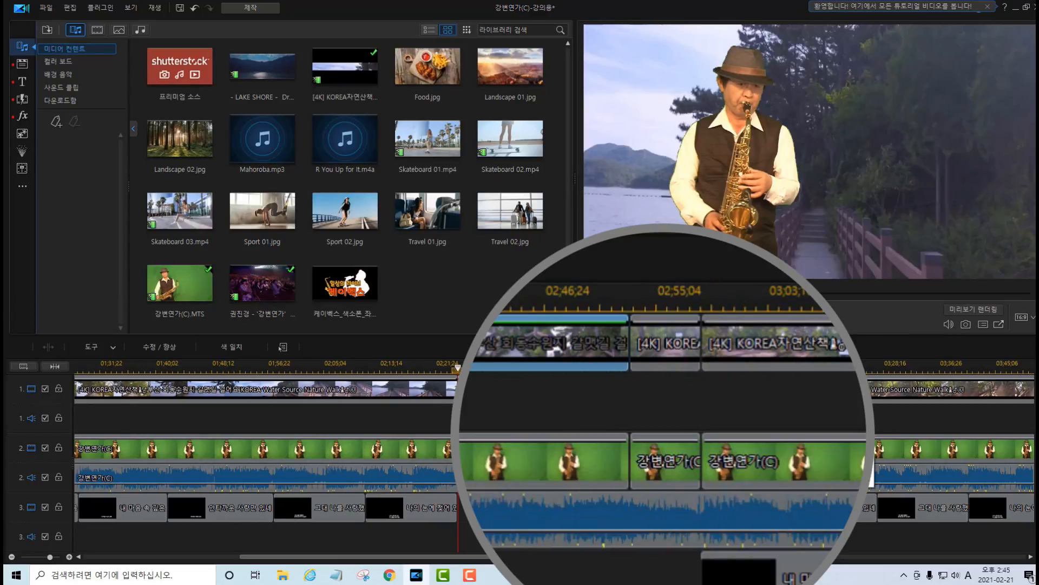
scroll(541, 460, "down", 2)
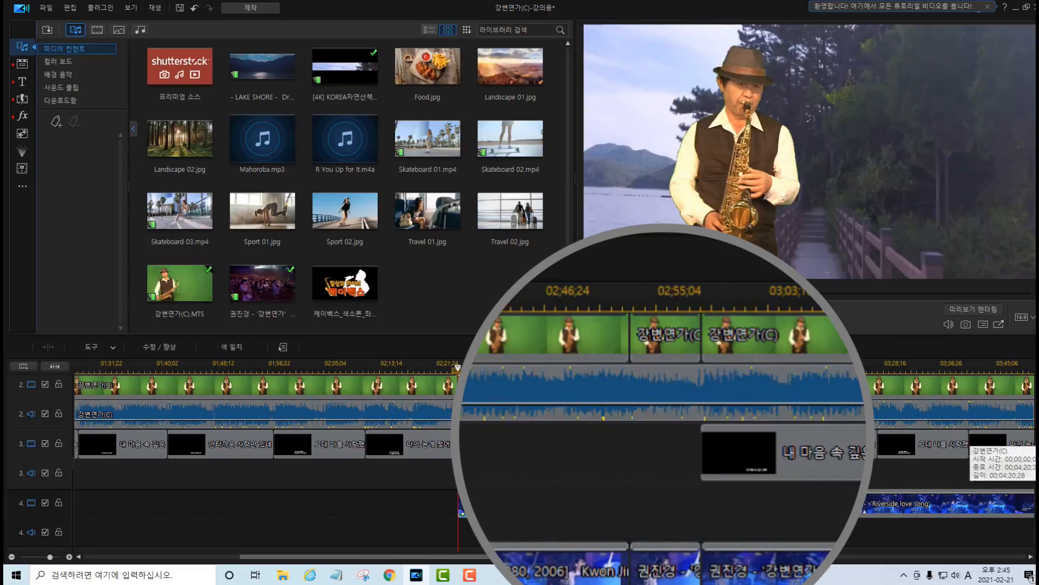
scroll(541, 460, "up", 2)
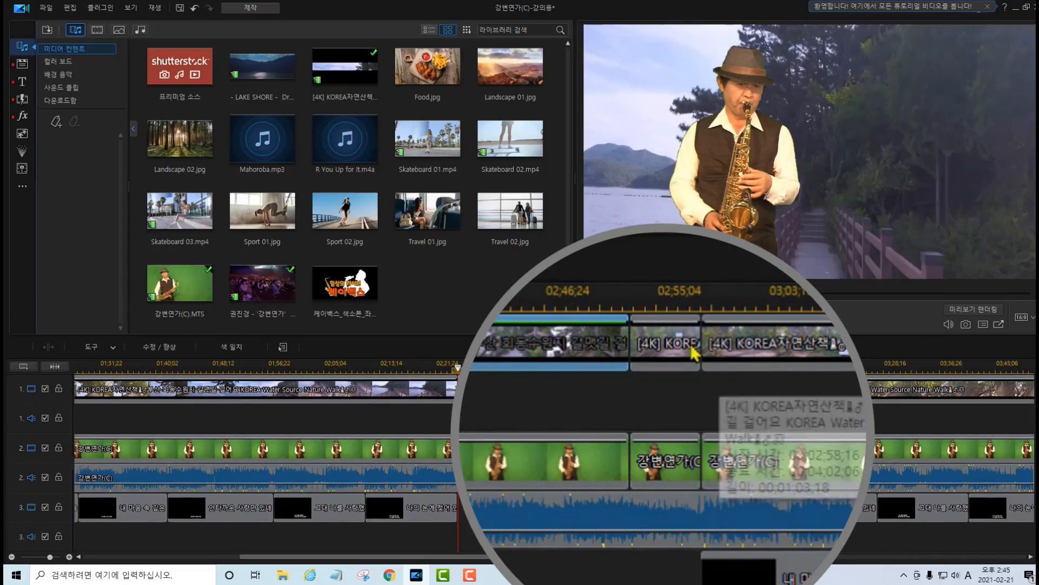
left_click(698, 338)
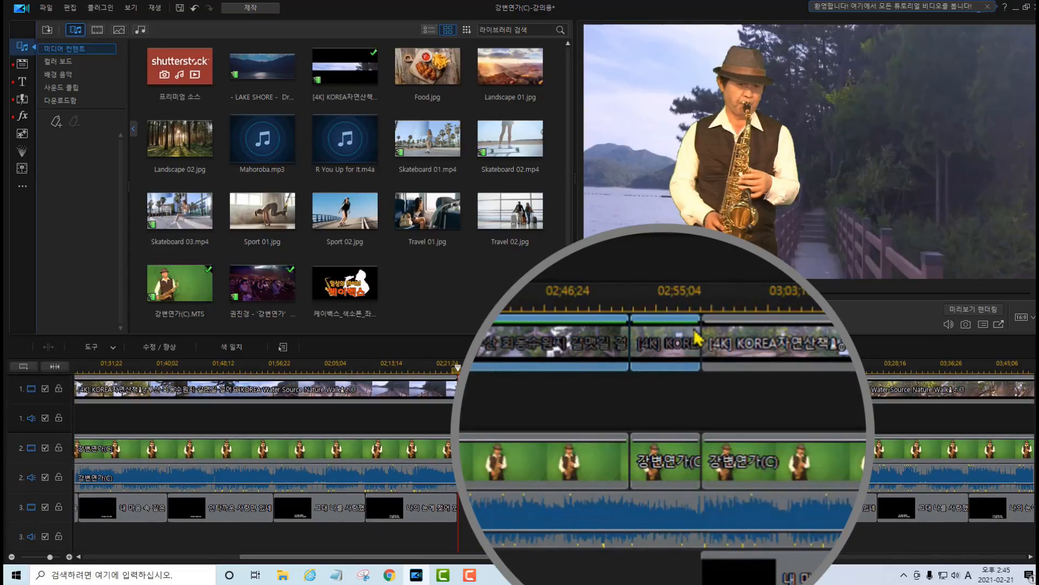
left_click_drag(633, 331, 633, 345)
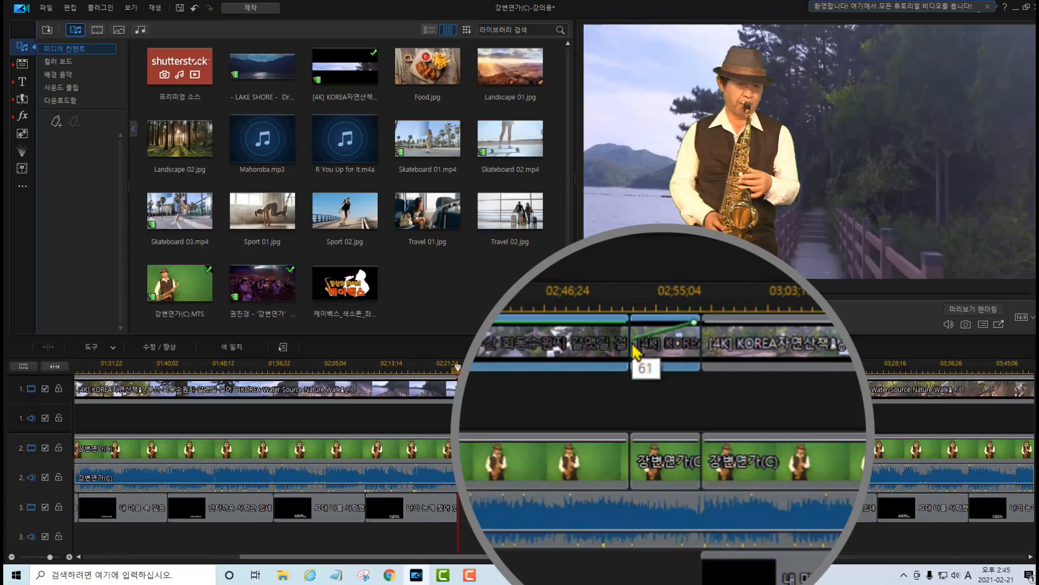
left_click(700, 453)
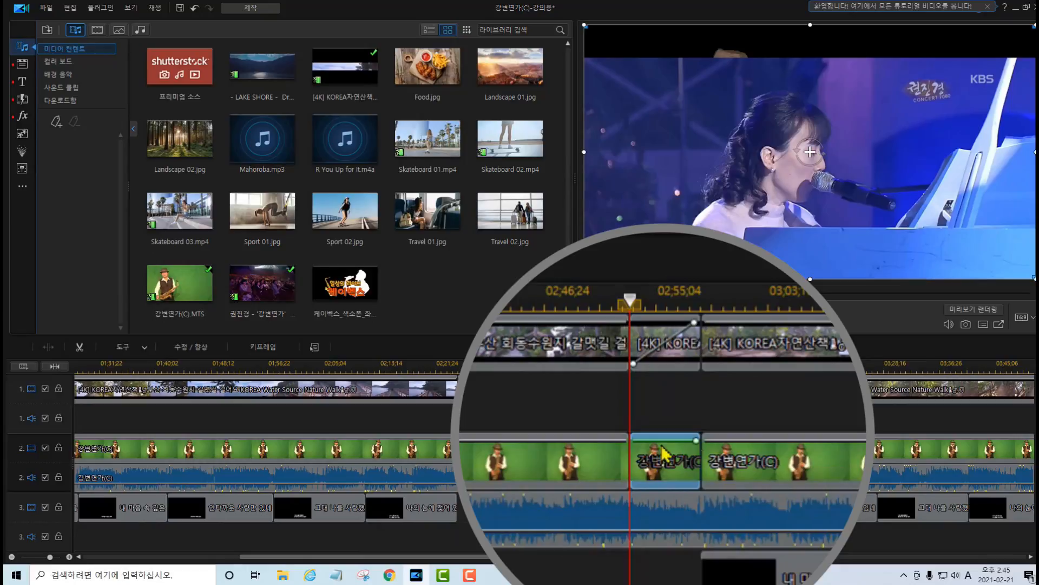
left_click_drag(637, 457, 638, 494)
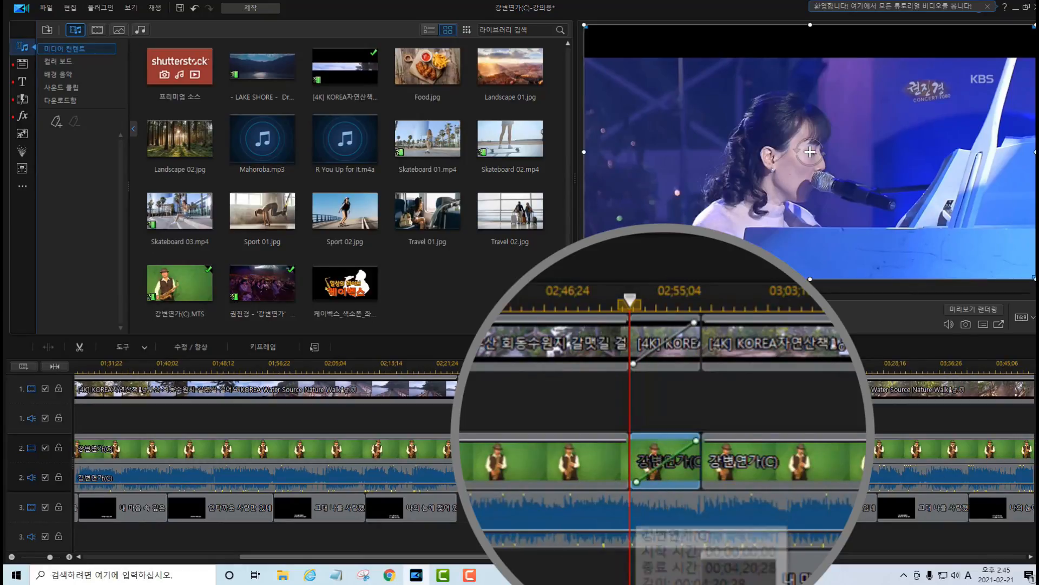
Fade out the short concert piece at the gap's end with opacity keyframes, and delete the concert footage after it.
scroll(990, 463, "down", 2)
scroll(542, 449, "down", 1)
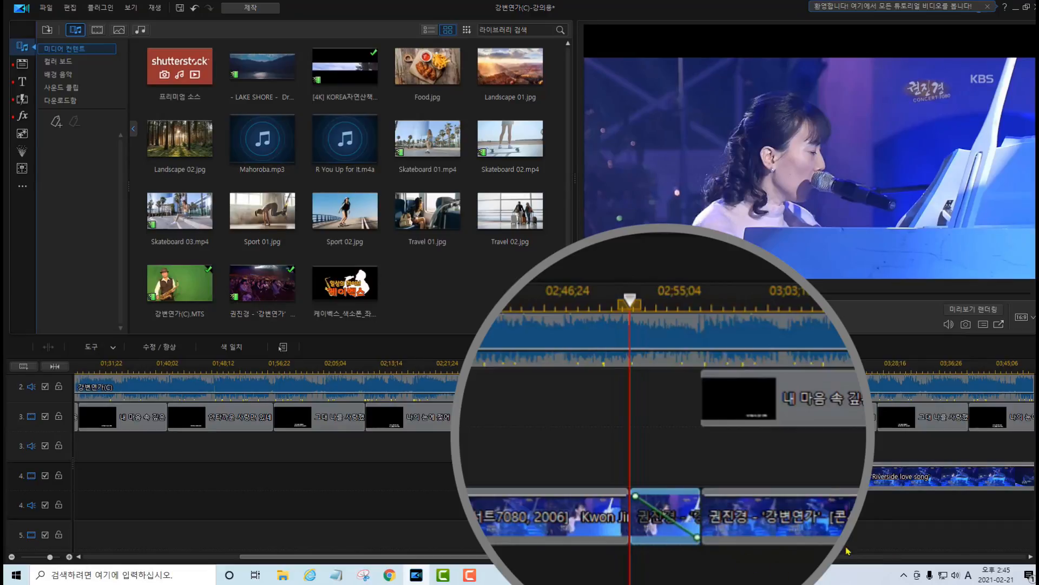
left_click(793, 479)
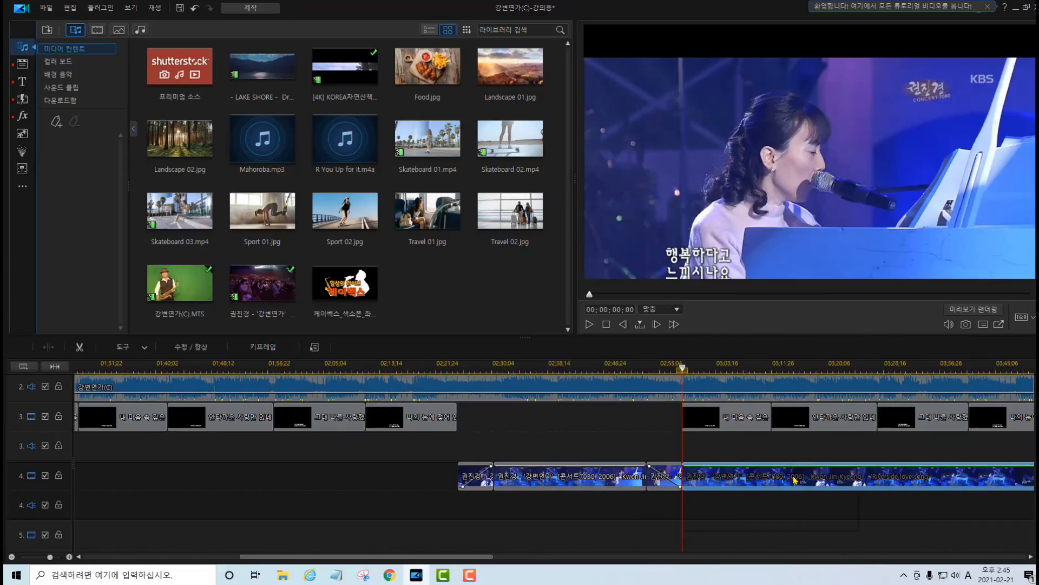
key("Delete")
left_click(755, 511)
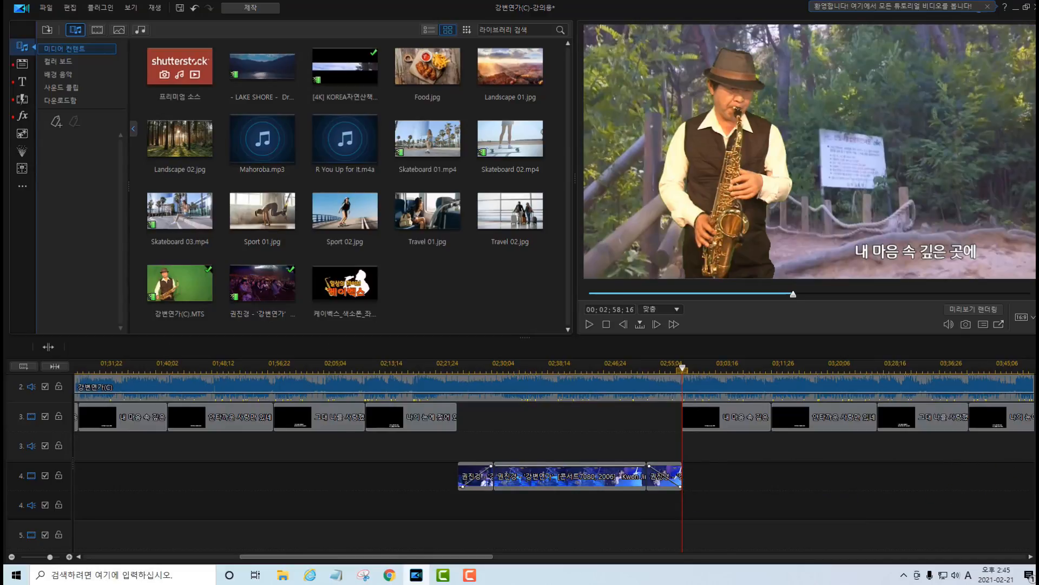
Remove the middle nature video and saxophone pieces between the two fades on tracks 1 and 2, leaving their gaps open.
scroll(643, 513, "up", 3)
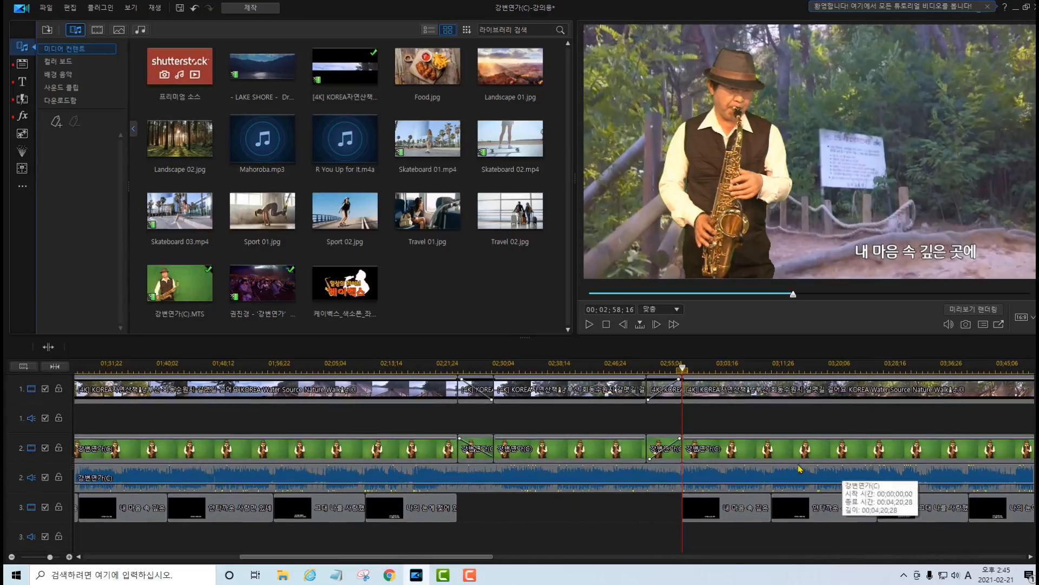
left_click(543, 391)
left_click(549, 441)
left_click(552, 447)
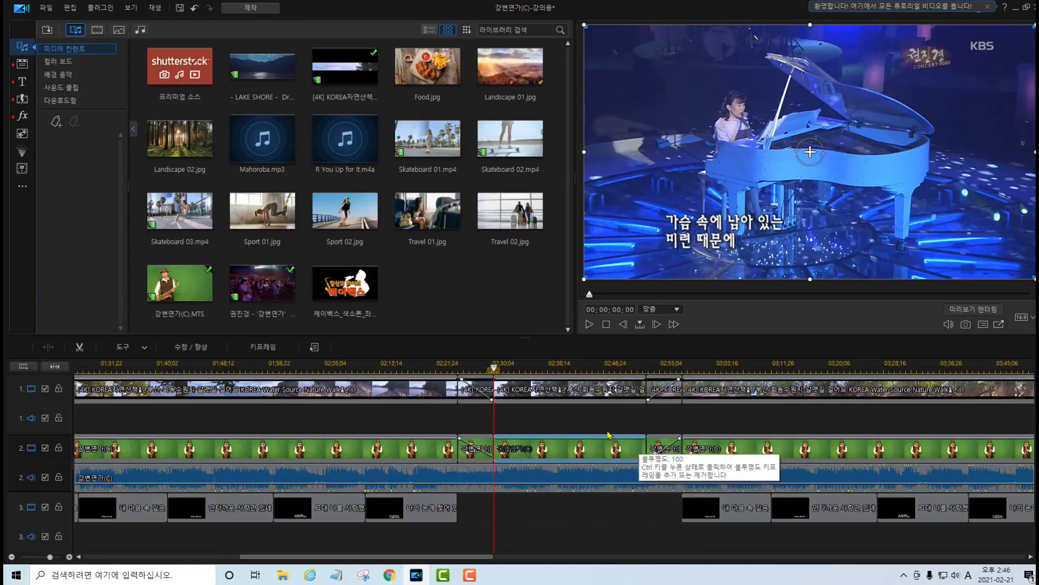
left_click(550, 391)
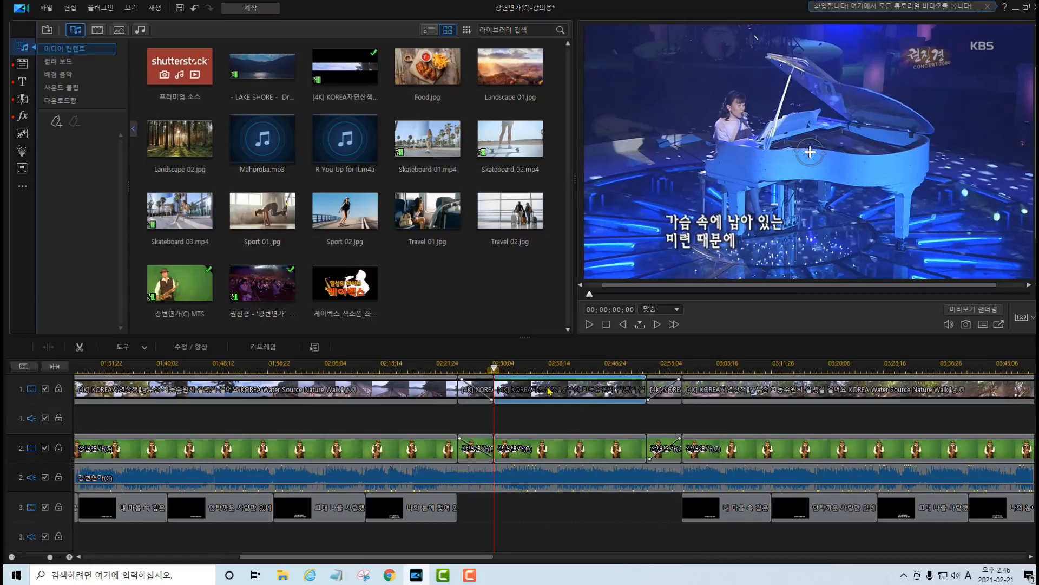
key("Delete")
left_click(714, 413)
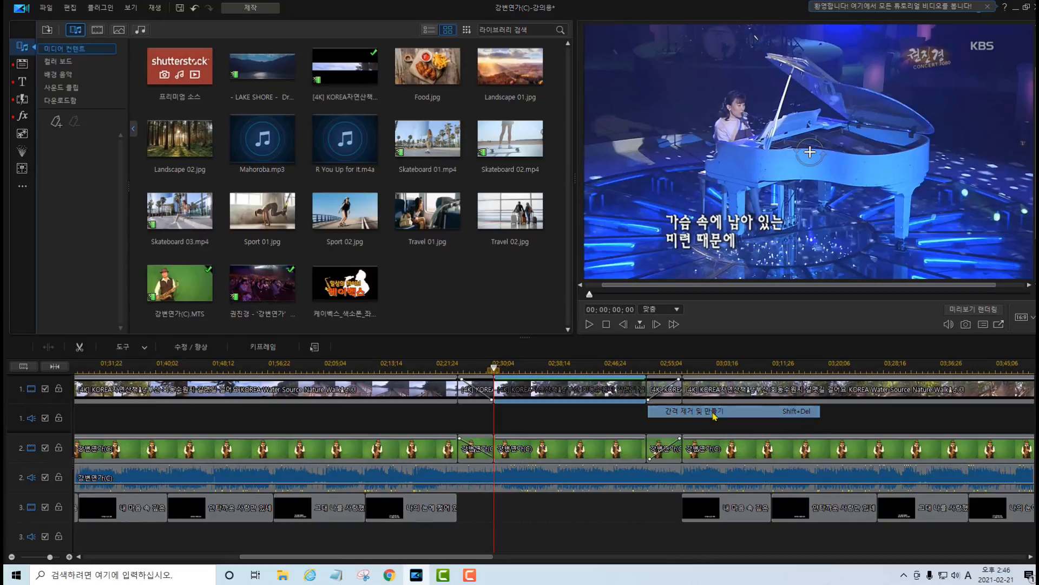
left_click(577, 454)
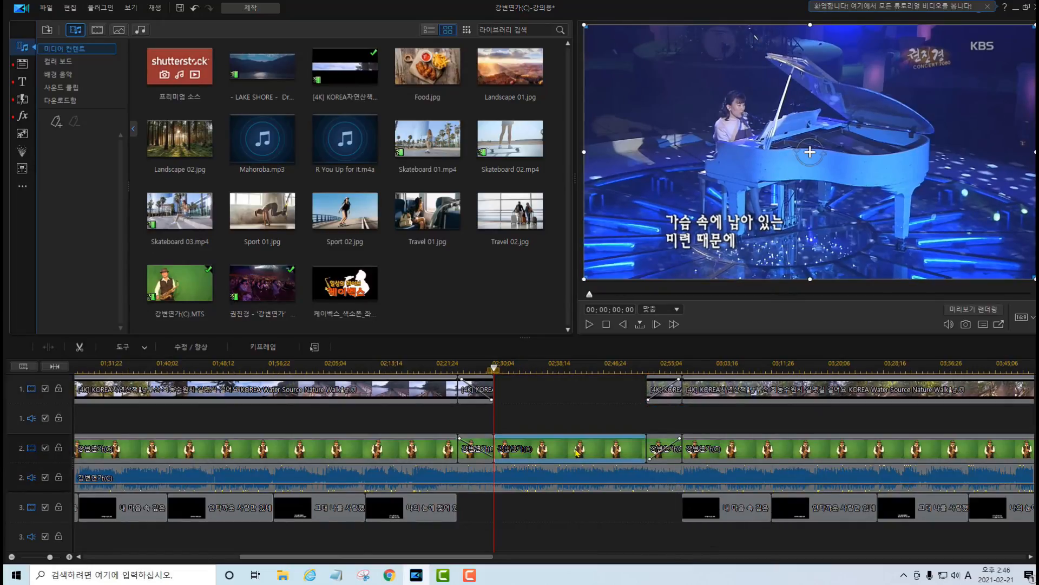
key("Delete")
left_click(709, 474)
Play the timeline from 00;02;23;03 through the instrumental gap to check the fades between the saxophone and concert footage.
scroll(710, 482, "down", 3)
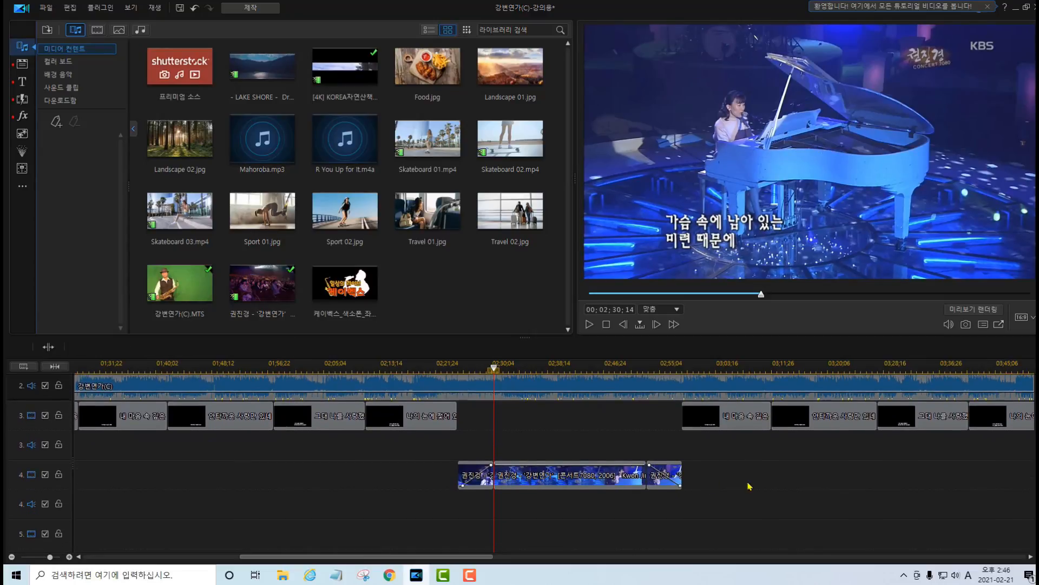
scroll(710, 477, "up", 3)
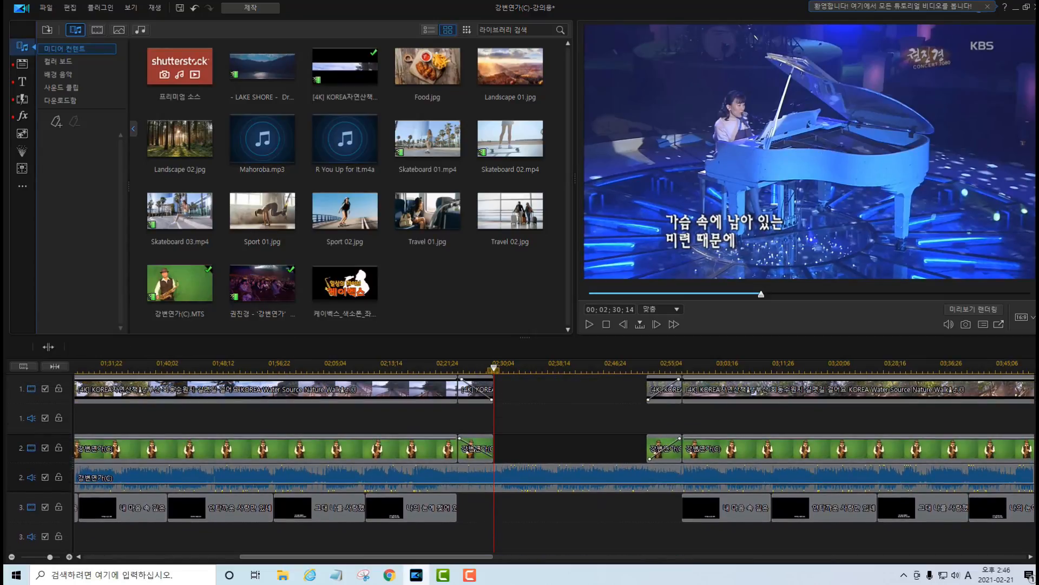
left_click(444, 368)
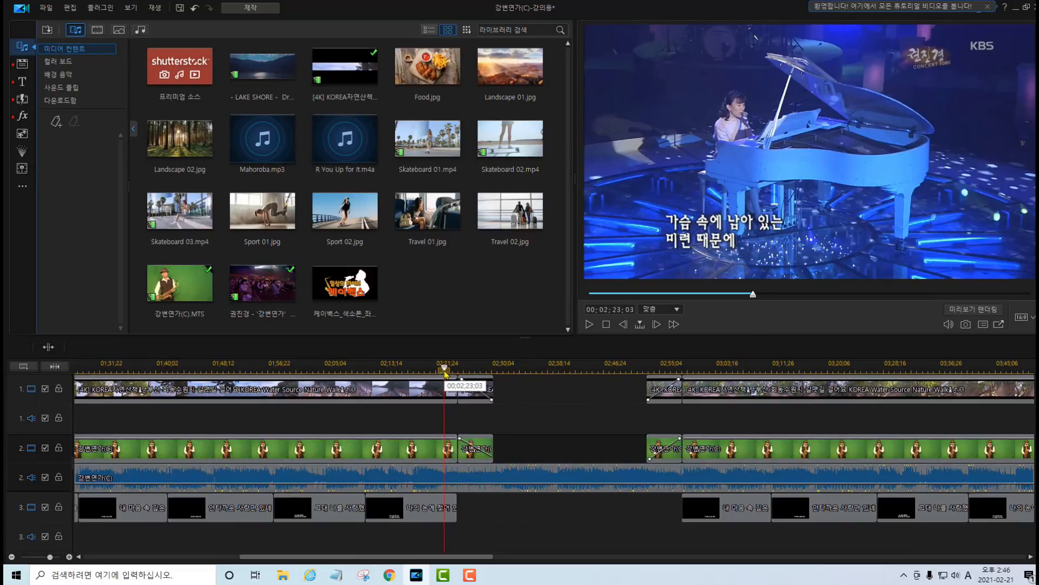
key("space")
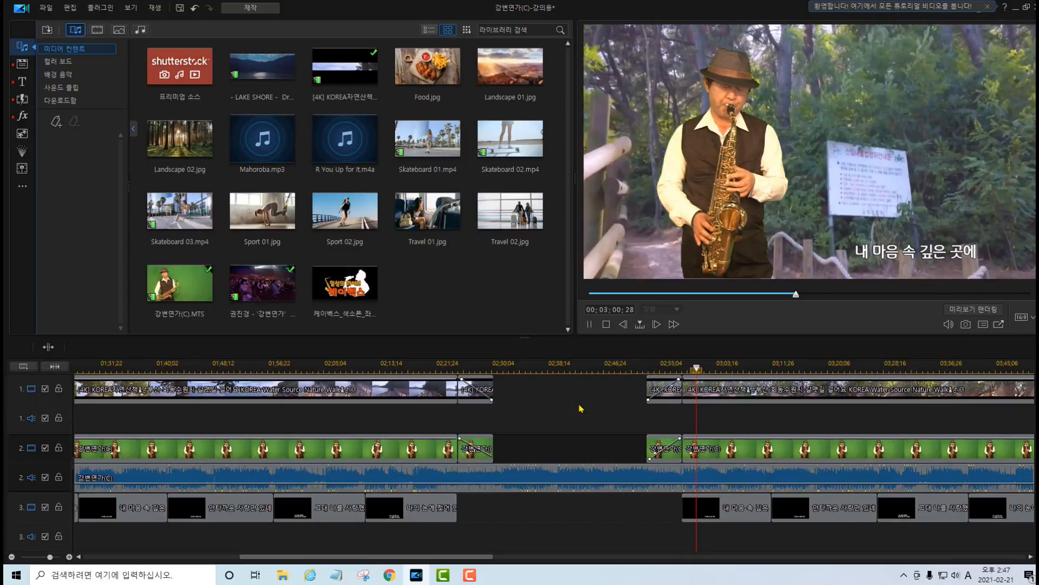
key("space")
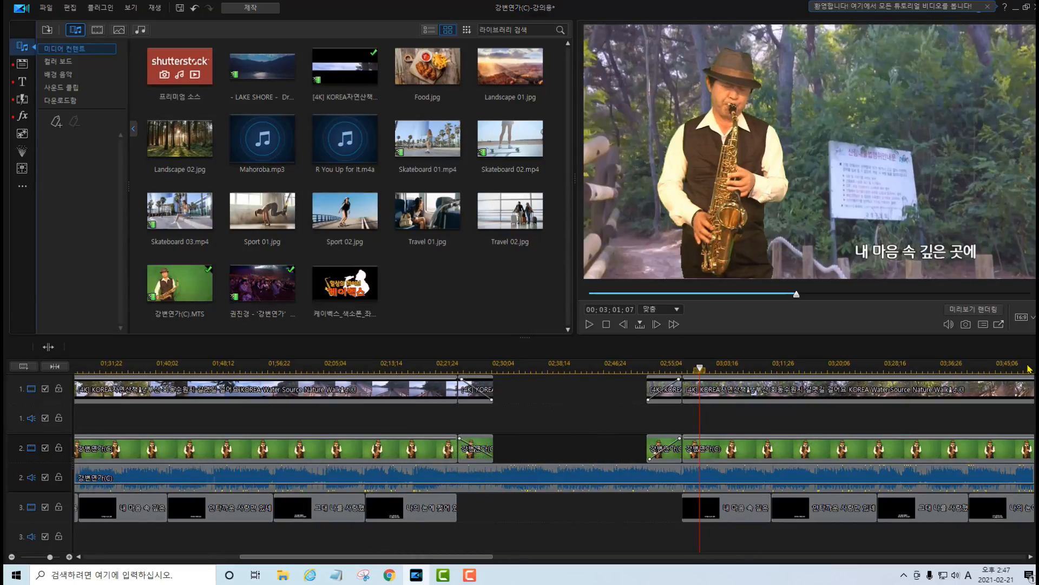
Split the track 2 saxophone audio at 00;02;30;24, near the start of the instrumental gap.
scroll(900, 506, "down", 1)
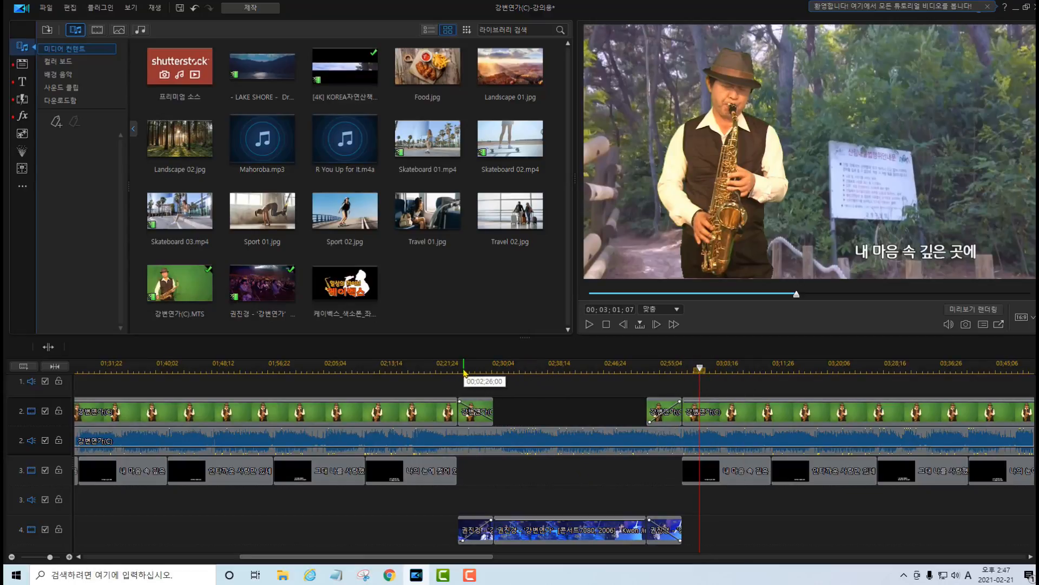
left_click(461, 369)
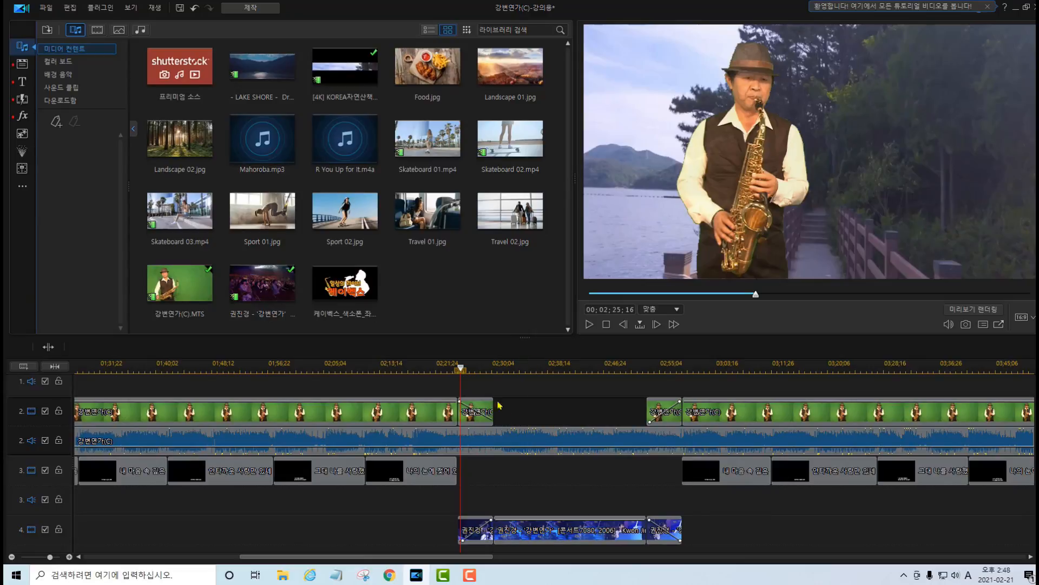
left_click_drag(460, 369, 498, 370)
left_click_drag(433, 313, 428, 312)
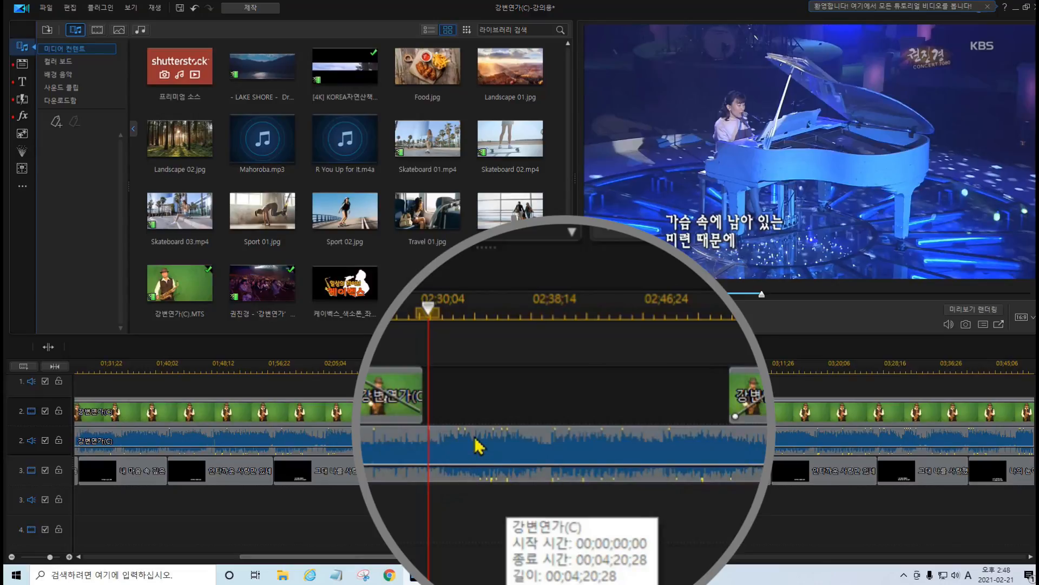
right_click(438, 457)
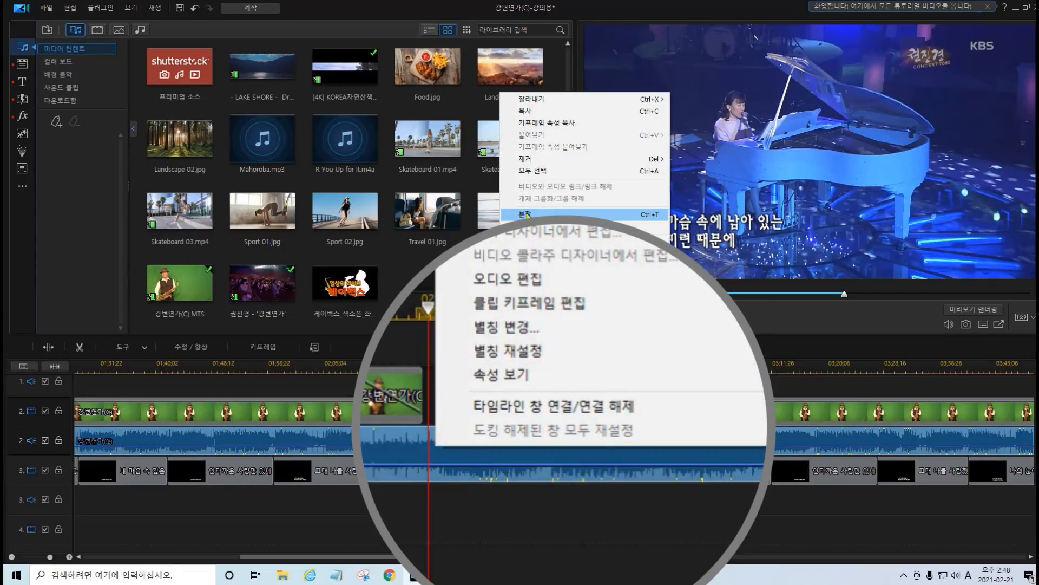
left_click(525, 214)
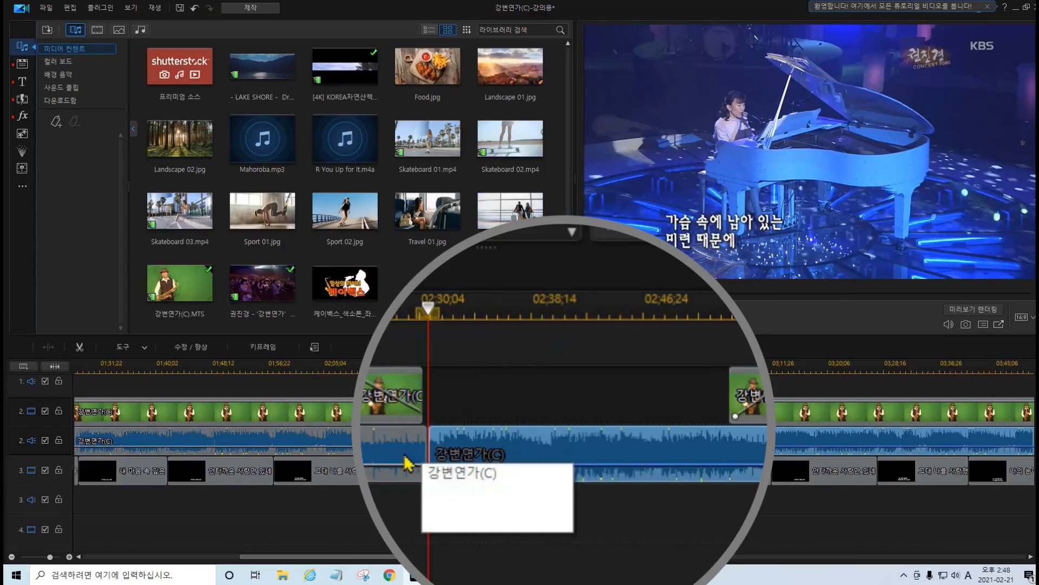
Split the track 2 saxophone audio again at 00;02;44;09, partway through the gap.
left_click_drag(492, 370, 550, 371)
left_click(546, 442)
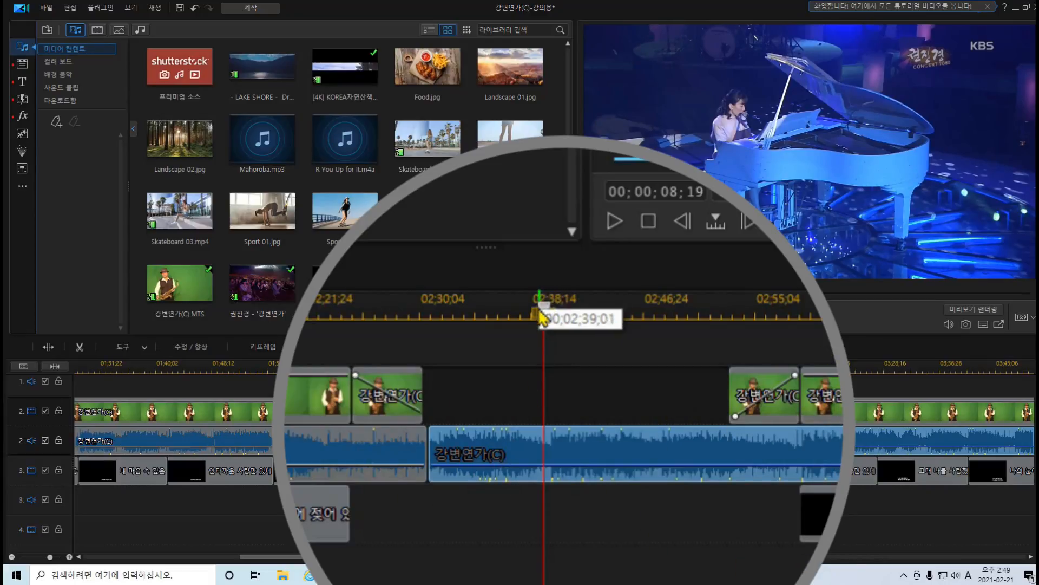
left_click(555, 313)
left_click_drag(555, 312, 617, 313)
left_click(607, 440)
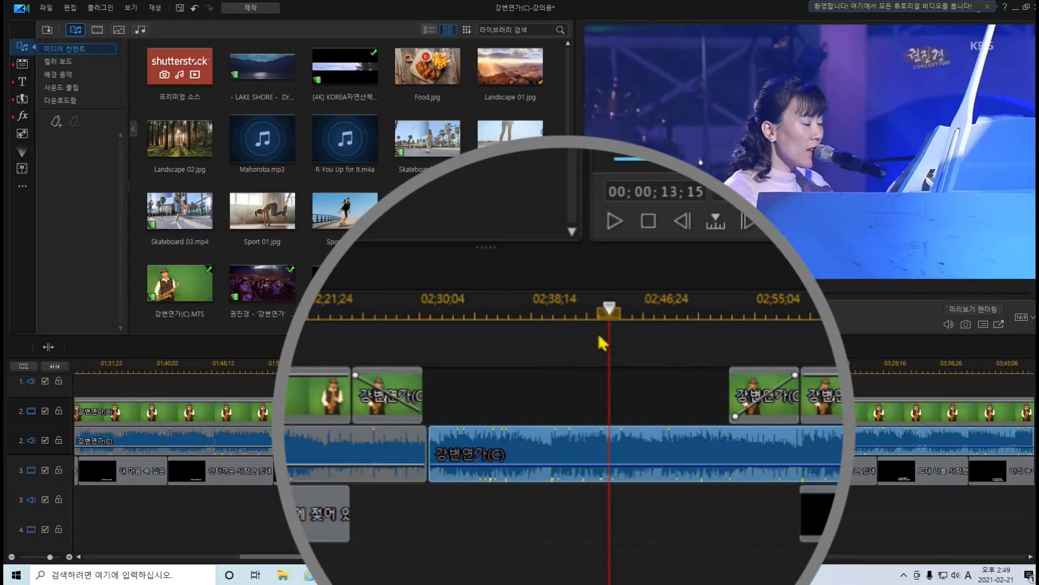
right_click(598, 458)
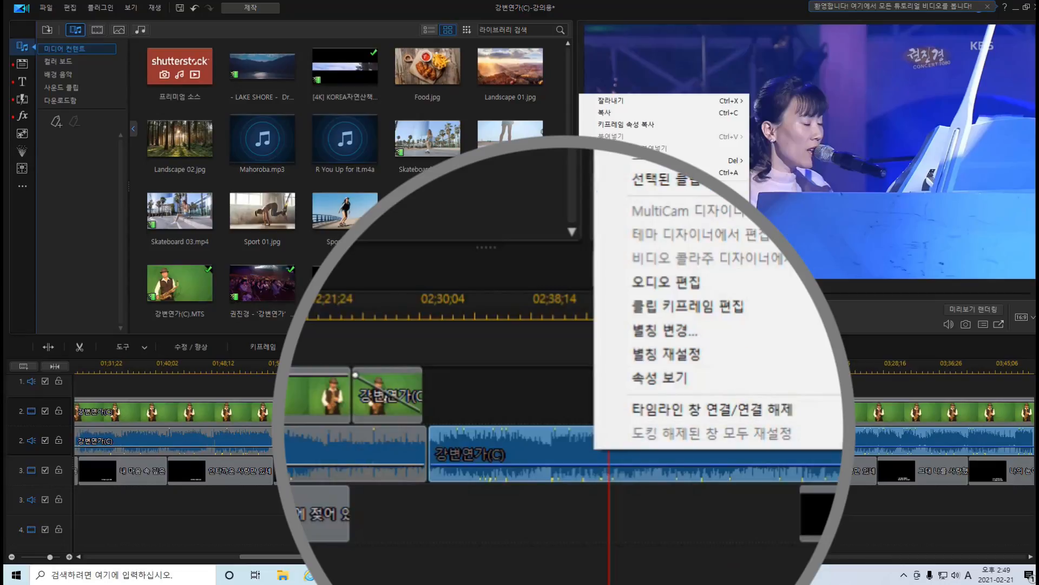
left_click(606, 216)
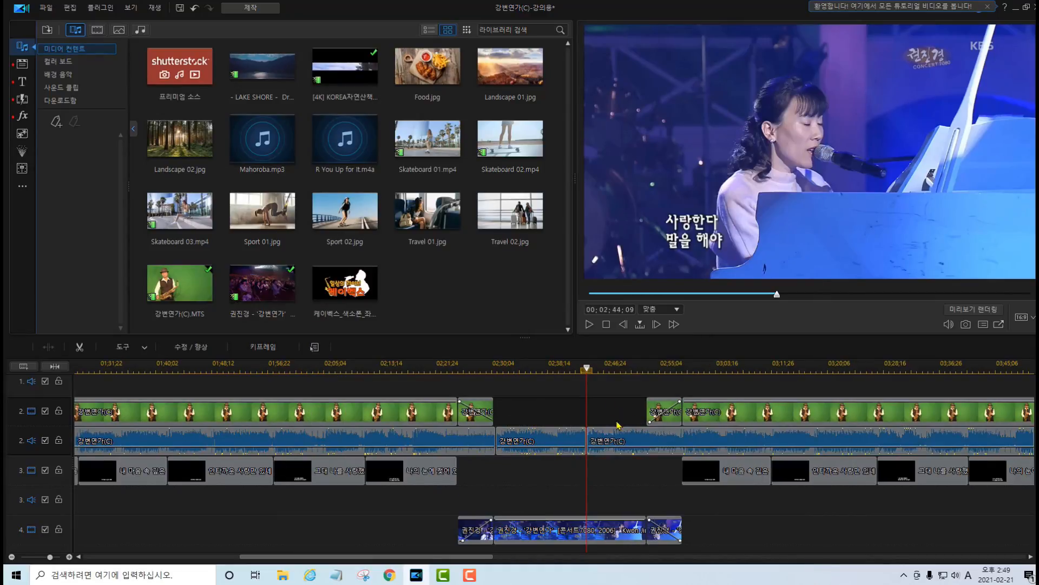
Fade down the audio piece between the two splits with a volume keyframe at its start and a lowered one at its end.
left_click_drag(442, 465, 431, 469)
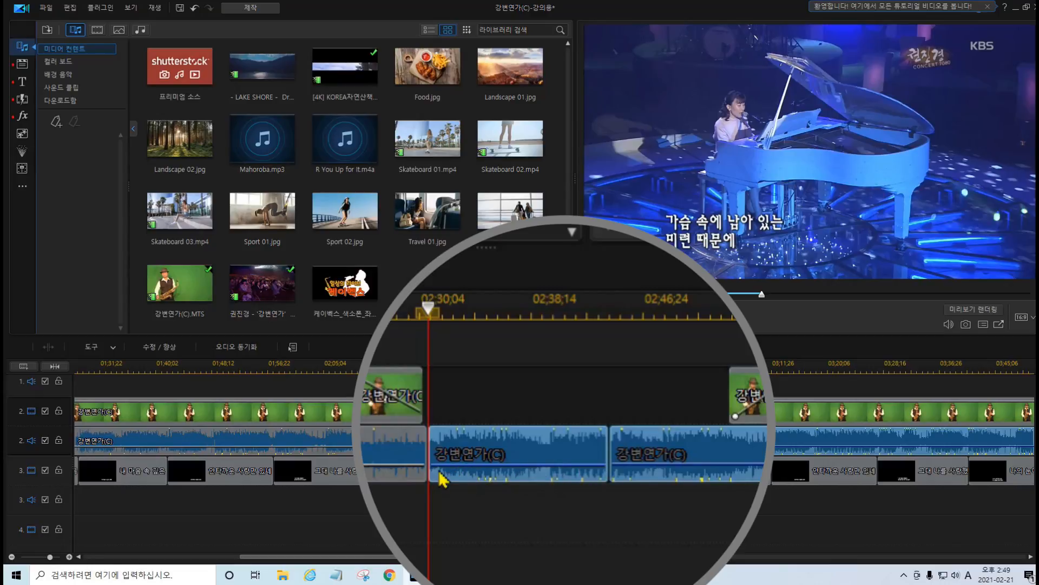
mouse_move(604, 472)
left_mouse_down()
mouse_move(609, 495)
mouse_move(614, 455)
mouse_move(622, 488)
mouse_move(612, 454)
mouse_move(615, 475)
left_mouse_up()
left_click_drag(614, 480, 614, 480)
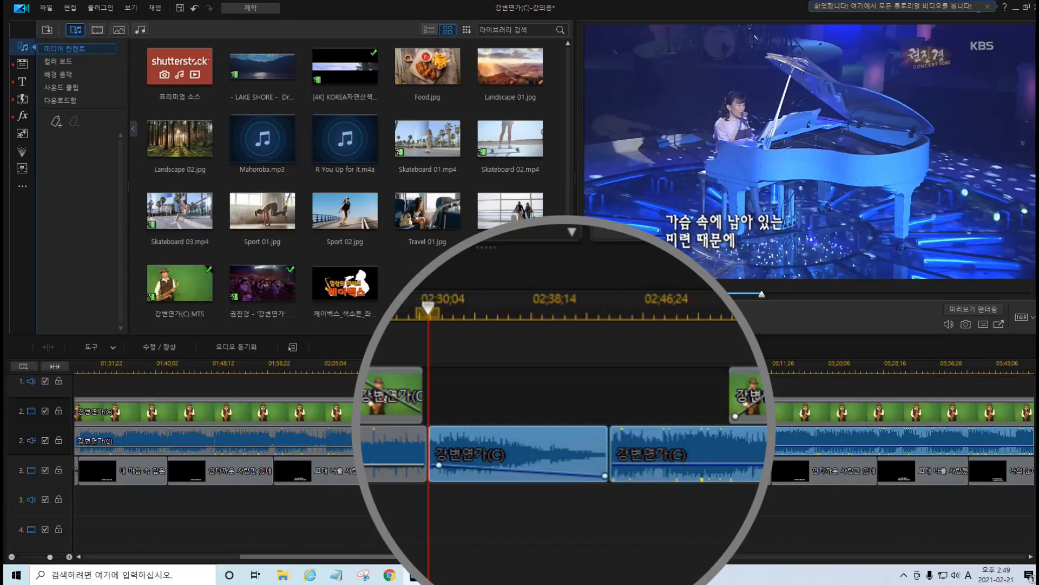
Play the timeline from just before the faded audio piece to just past its end to check the volume fade.
left_click(390, 317)
left_click(395, 453)
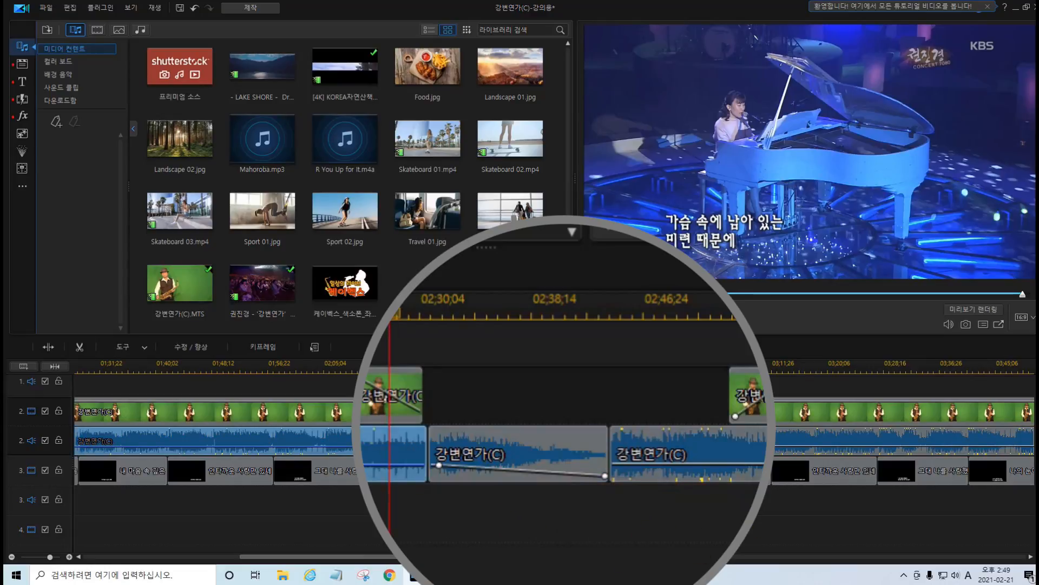
key("space")
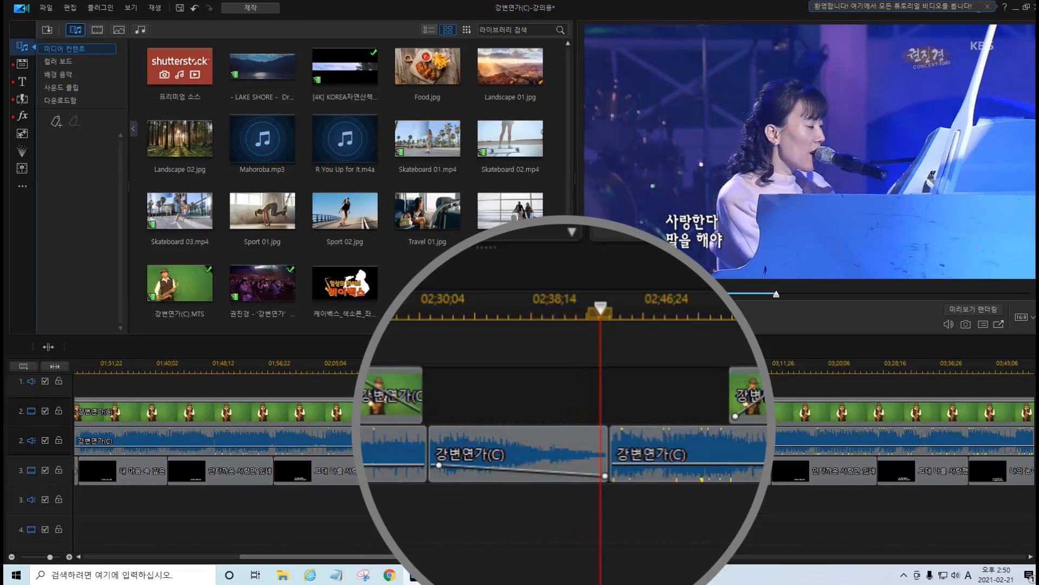
key("space")
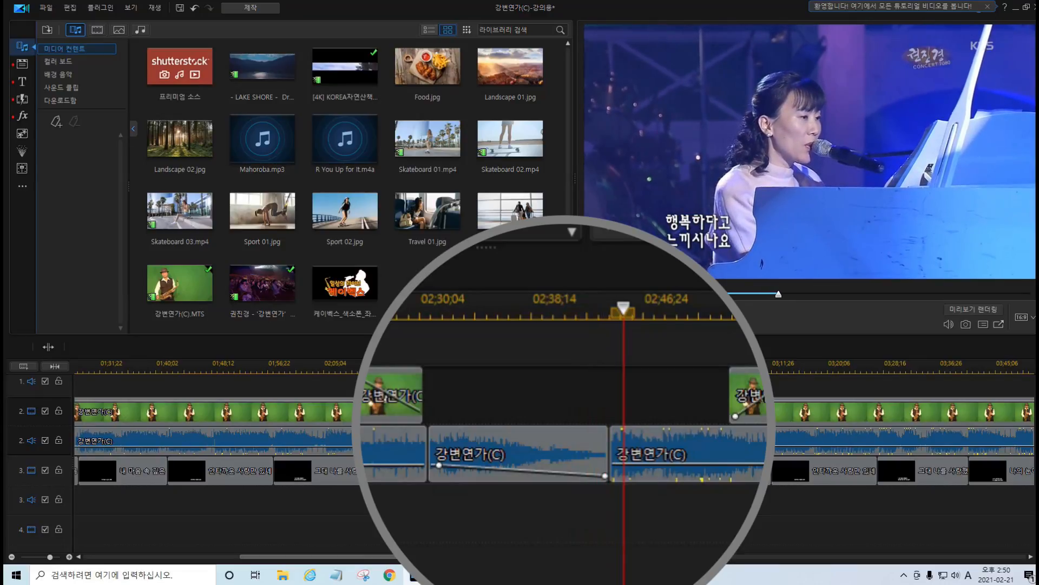